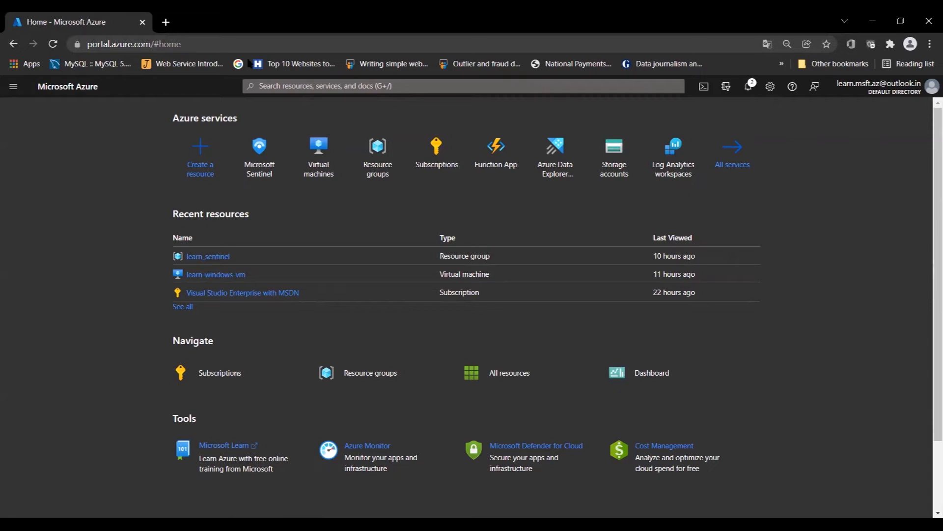
# Step: Load portal.azure.com in a new browser tab and dismiss the two remaining-credit notifications
pyautogui.click(166, 22)
pyautogui.click(220, 45)
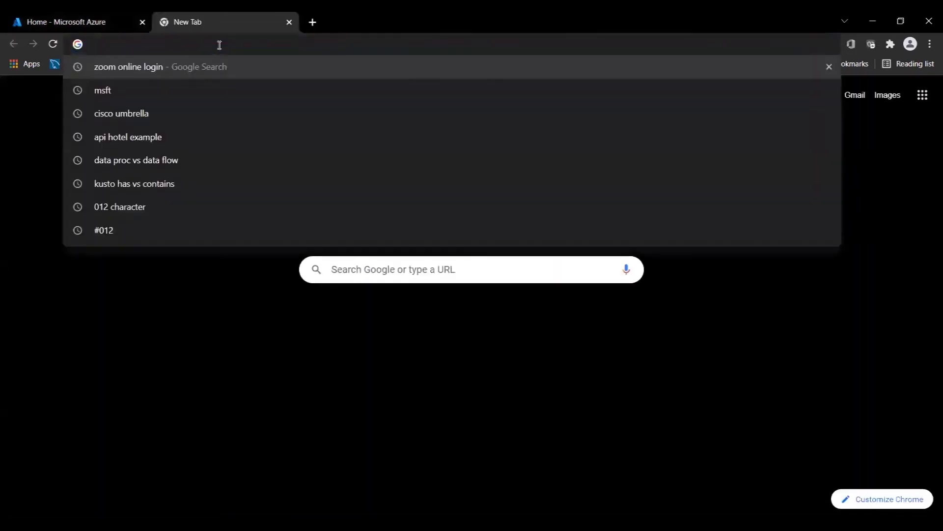
pyautogui.write('portal.azure.com')
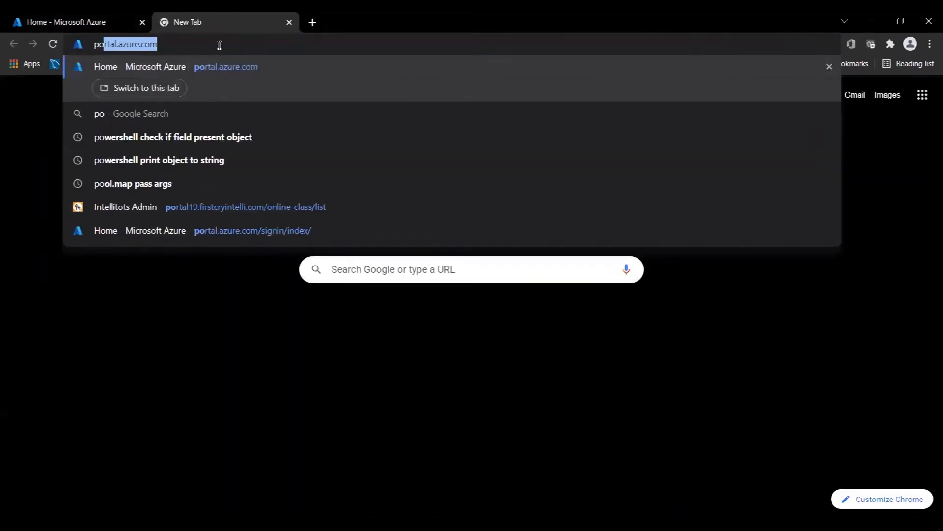
pyautogui.press('Right')
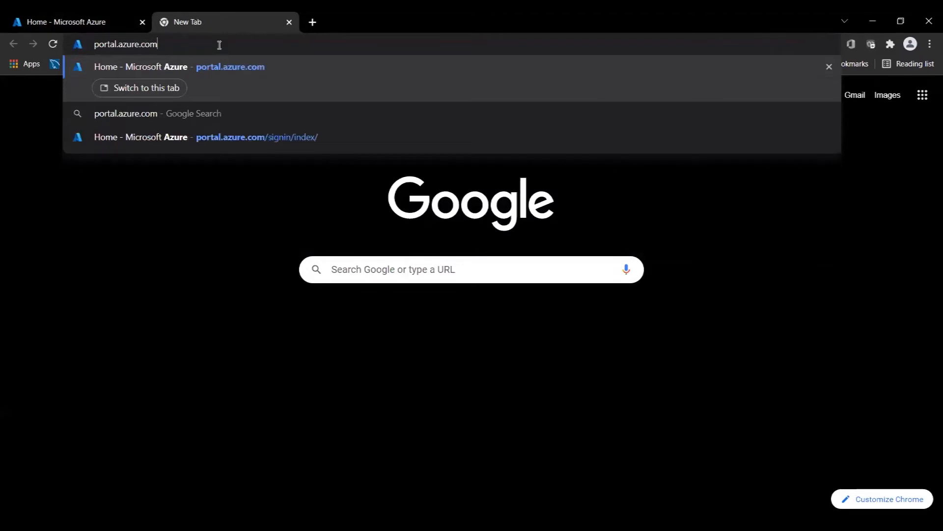
pyautogui.press('Return')
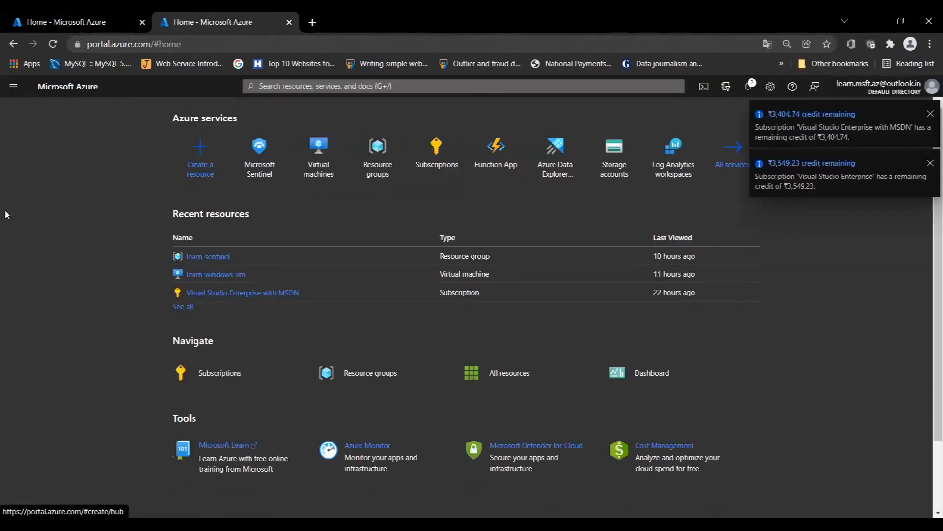
pyautogui.click(930, 113)
pyautogui.click(930, 114)
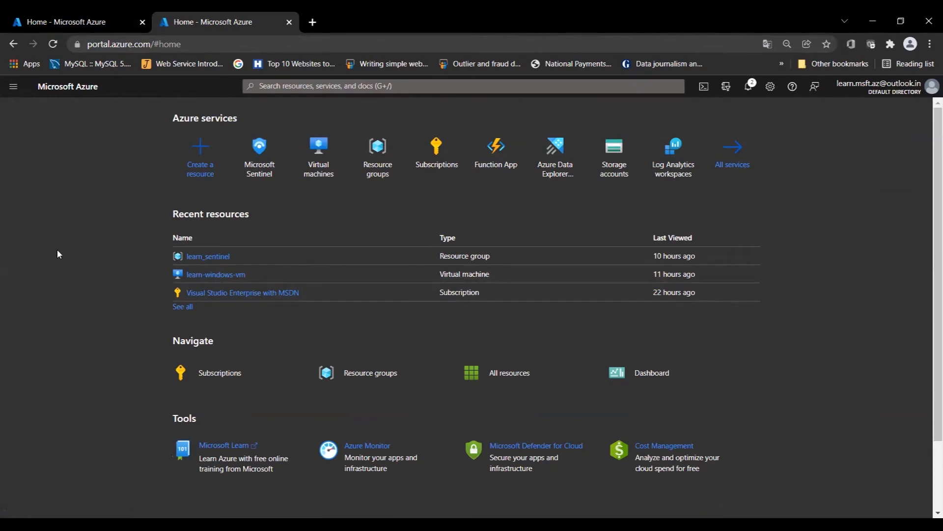
# Step: Open the mssentineltestws workspace in Microsoft Sentinel and collapse the workspace list
pyautogui.click(13, 86)
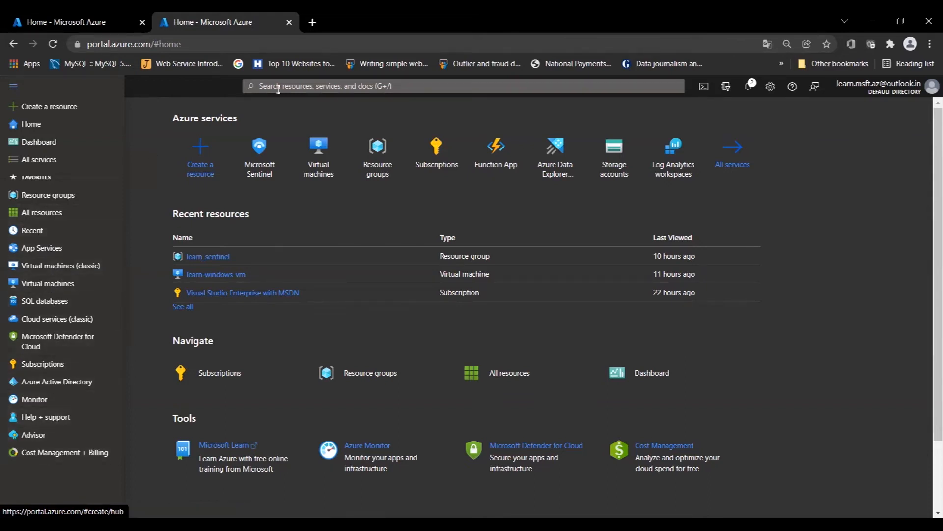
pyautogui.click(513, 86)
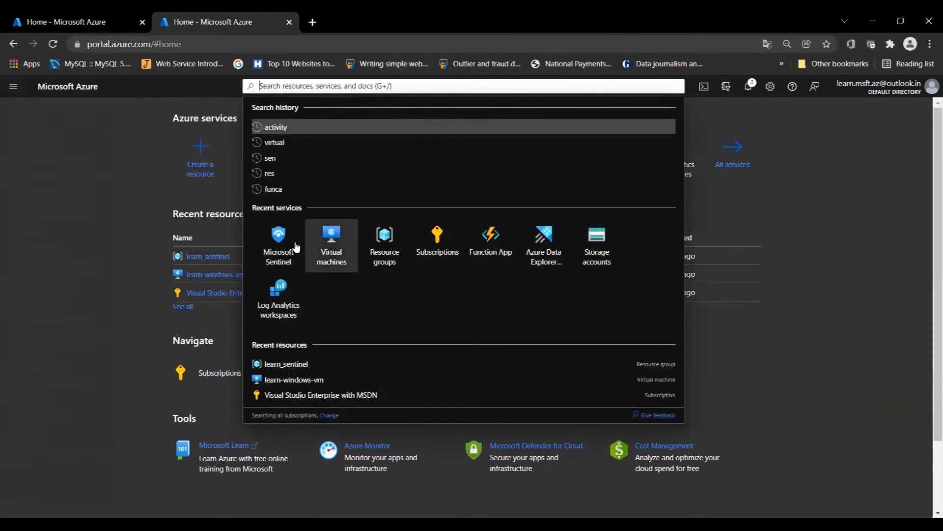
pyautogui.click(278, 245)
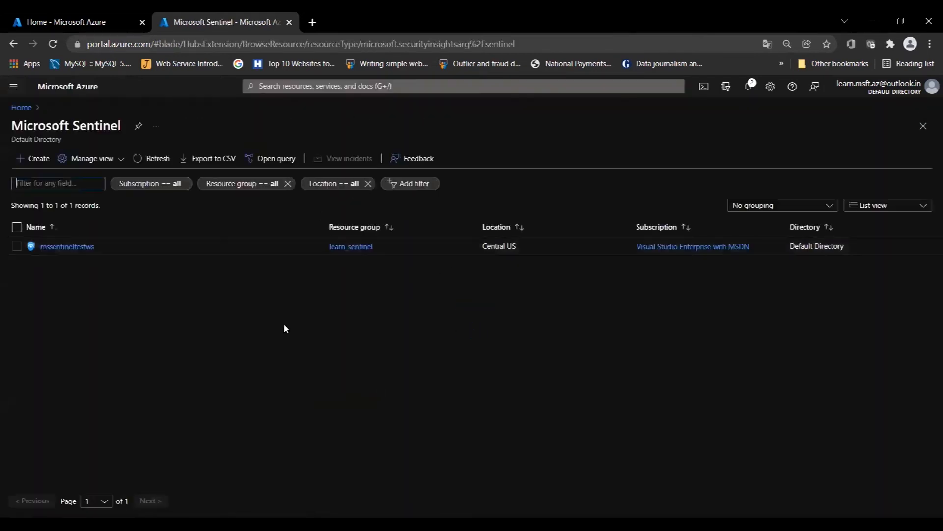
pyautogui.click(69, 246)
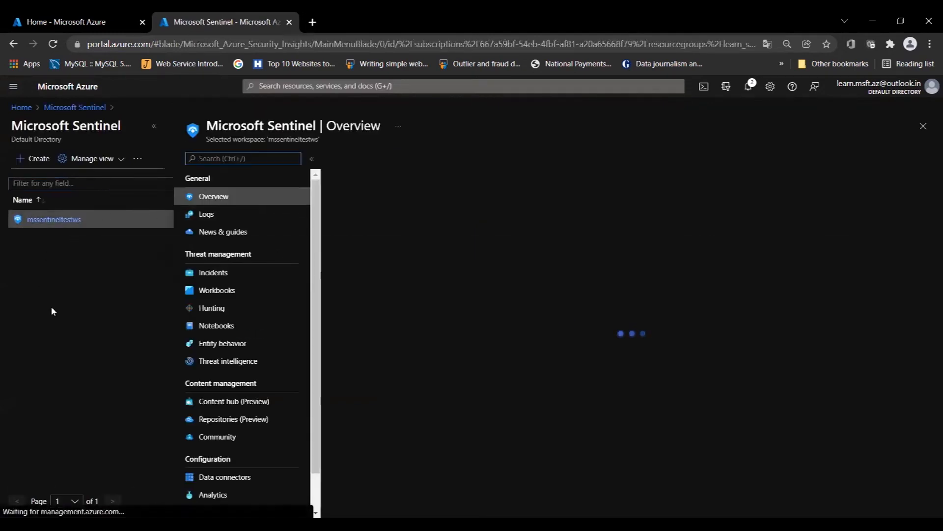
pyautogui.click(153, 126)
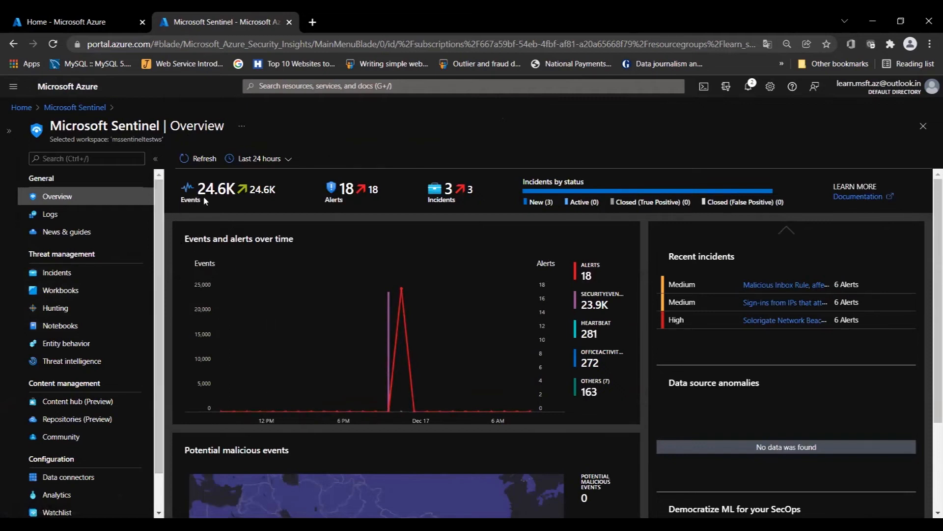
# Step: Review the Sentinel overview: the time range choices, events and alerts chart, recent incidents, data source anomalies and potential malicious events
pyautogui.click(268, 159)
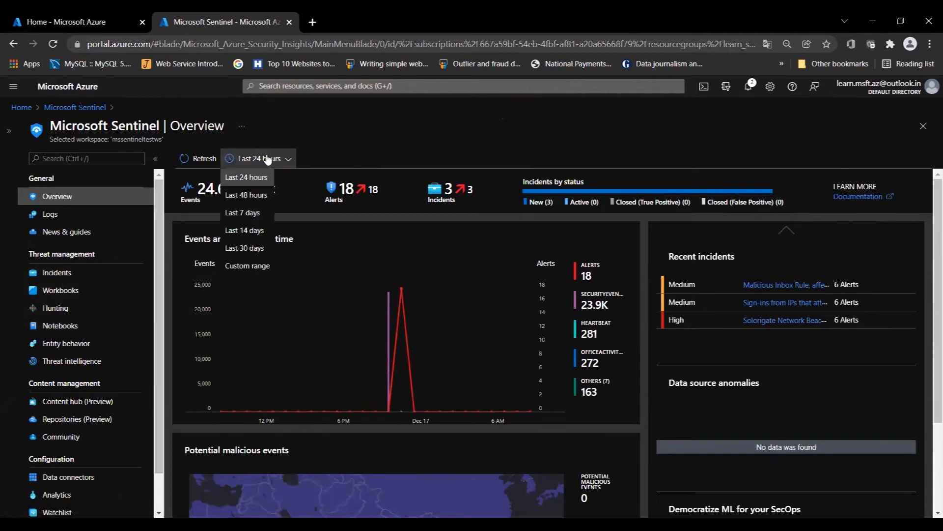
pyautogui.click(348, 149)
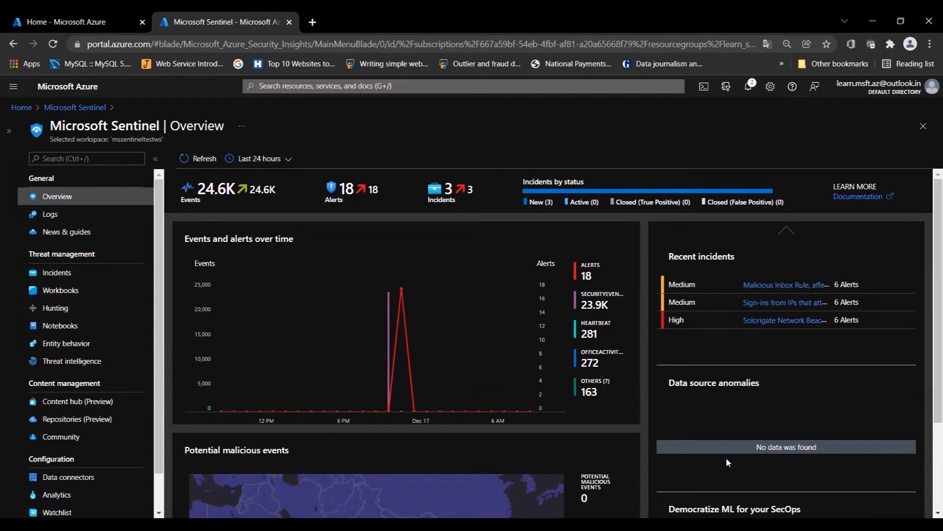
pyautogui.scroll(-1, 101, 419)
pyautogui.scroll(1, 101, 418)
pyautogui.scroll(-2, 678, 331)
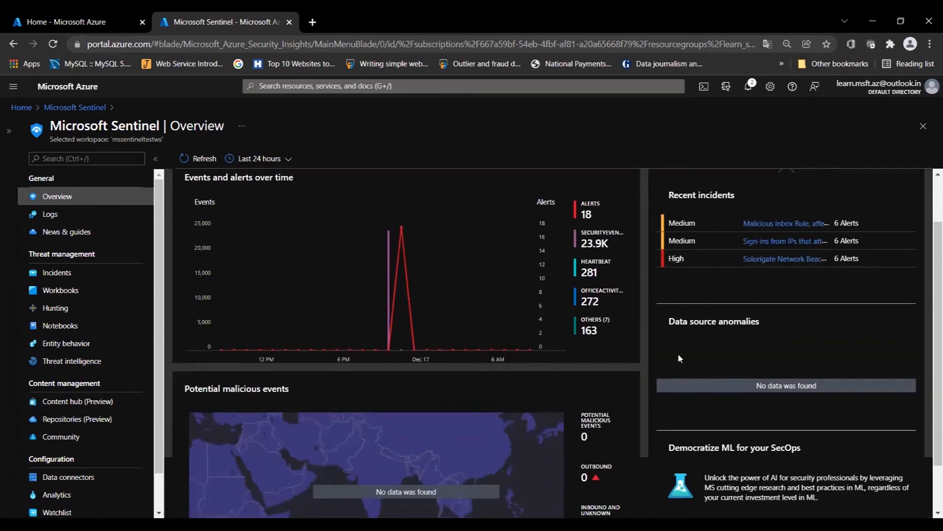
pyautogui.scroll(-2, 679, 365)
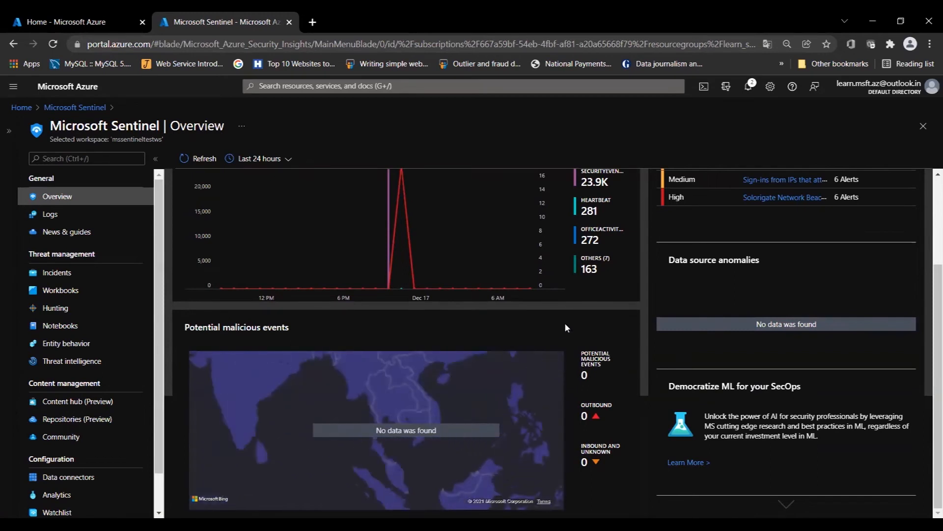
pyautogui.scroll(3, 564, 322)
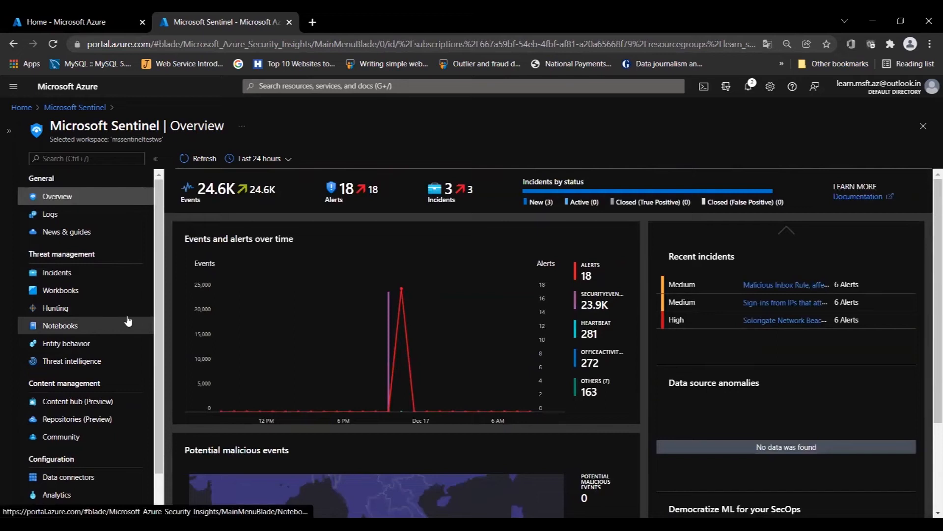
# Step: Open the workspace's Data connectors configuration page, keeping the workspace list collapsed
pyautogui.scroll(-1, 81, 336)
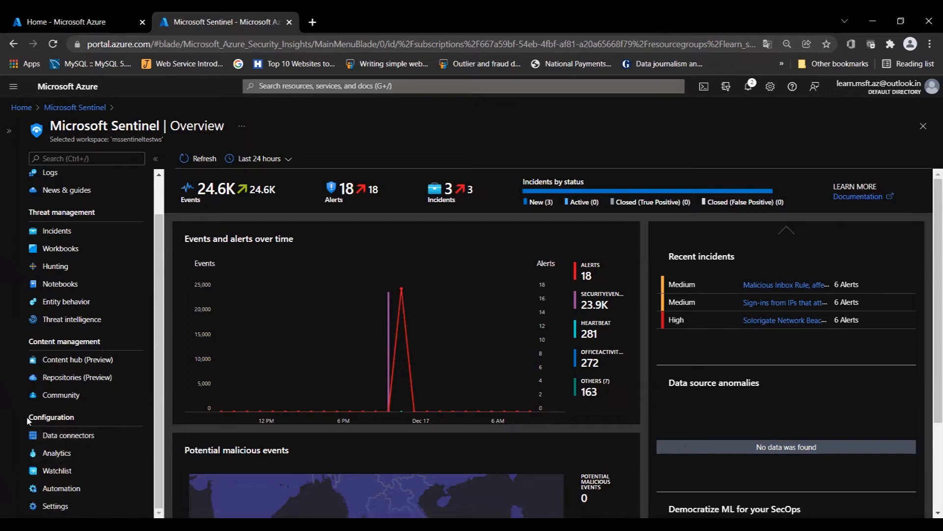
pyautogui.moveTo(29, 417); pyautogui.dragTo(81, 421)
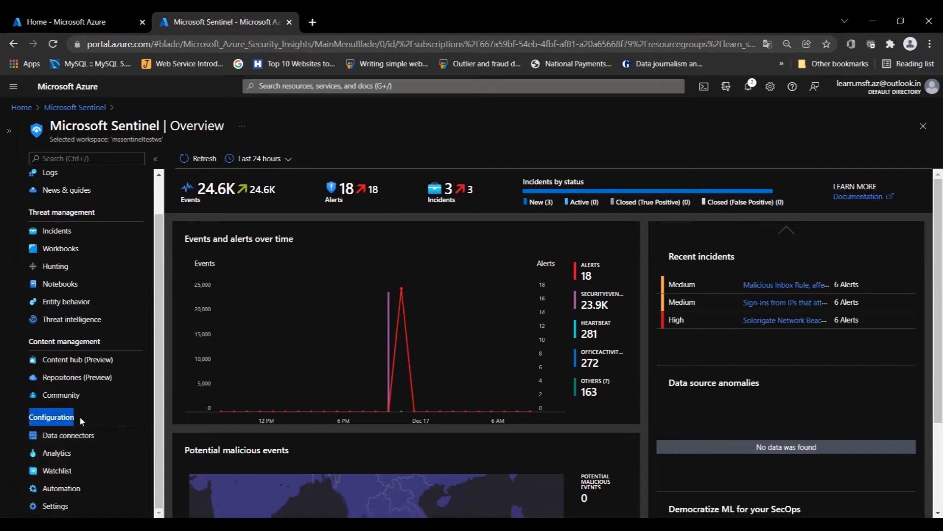
pyautogui.click(13, 425)
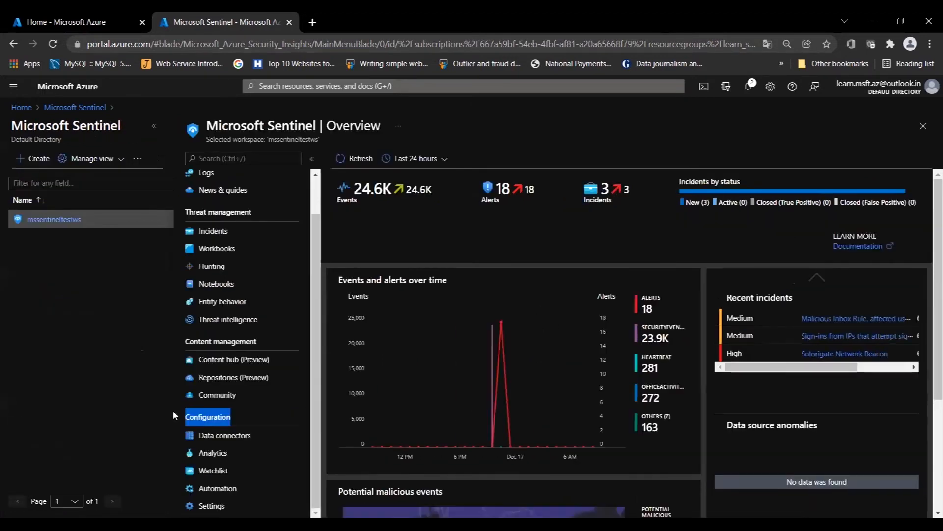
pyautogui.click(154, 126)
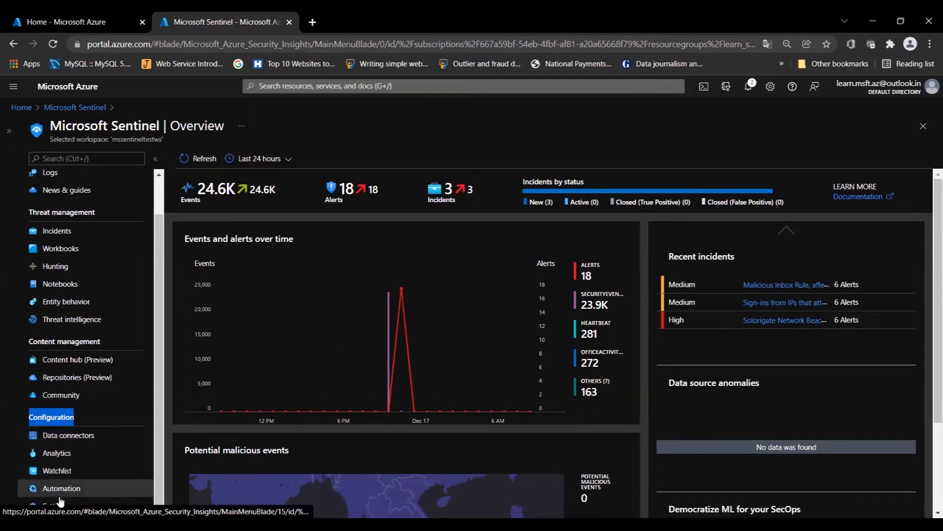
pyautogui.click(64, 441)
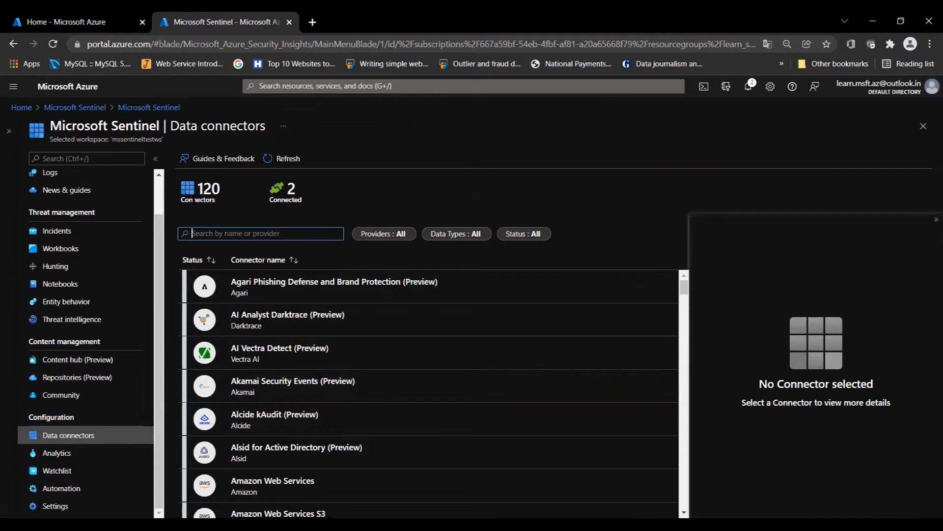
# Step: Browse the data connectors list to examine the available Microsoft and third-party sources, and return to its beginning
pyautogui.scroll(-5, 246, 428)
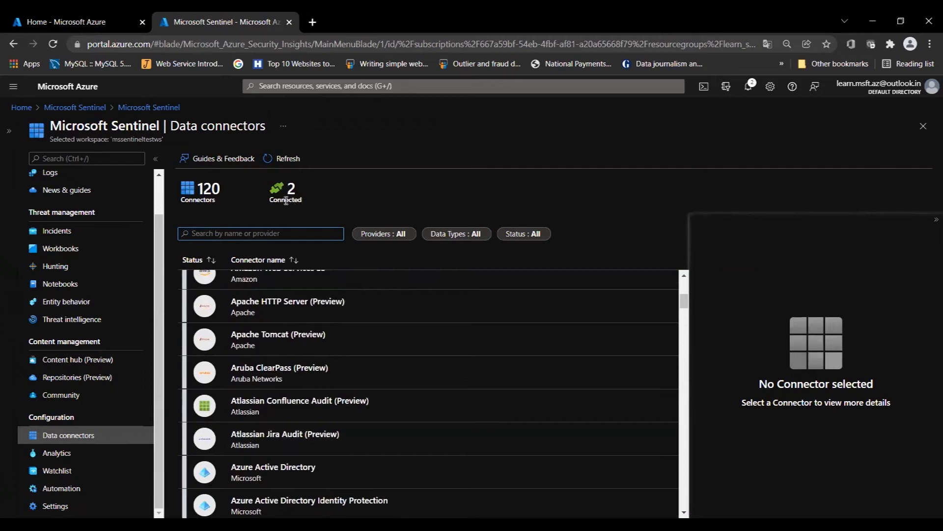
pyautogui.scroll(-3, 302, 373)
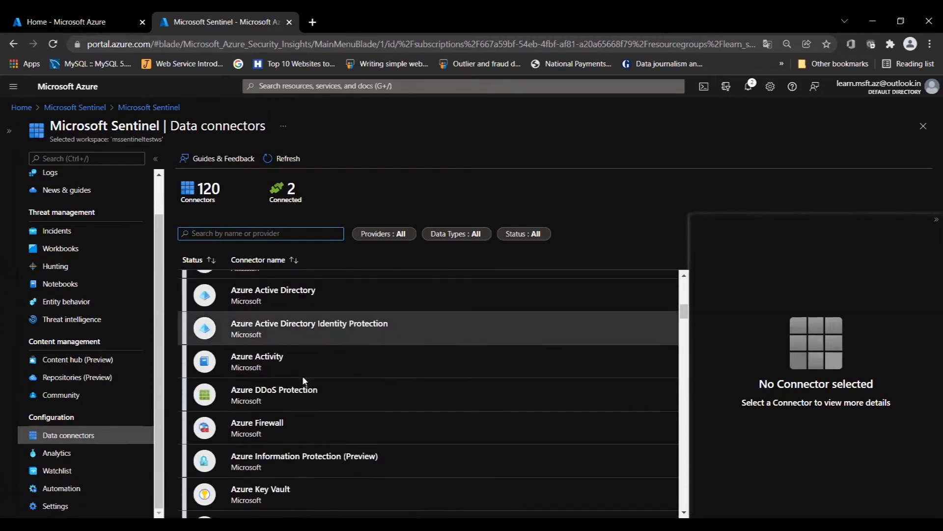
pyautogui.scroll(-5, 303, 375)
pyautogui.scroll(5, 302, 382)
pyautogui.scroll(-8, 302, 383)
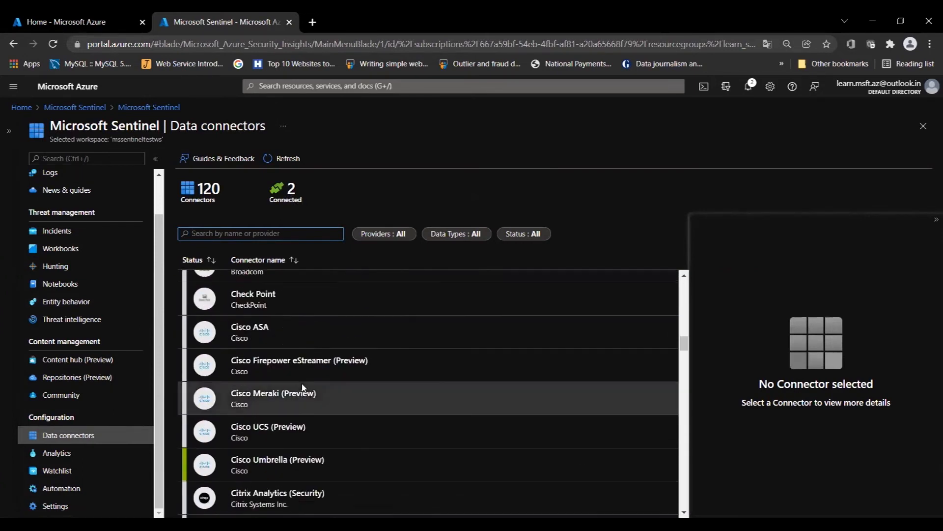
pyautogui.scroll(-20, 302, 382)
pyautogui.scroll(-10, 303, 384)
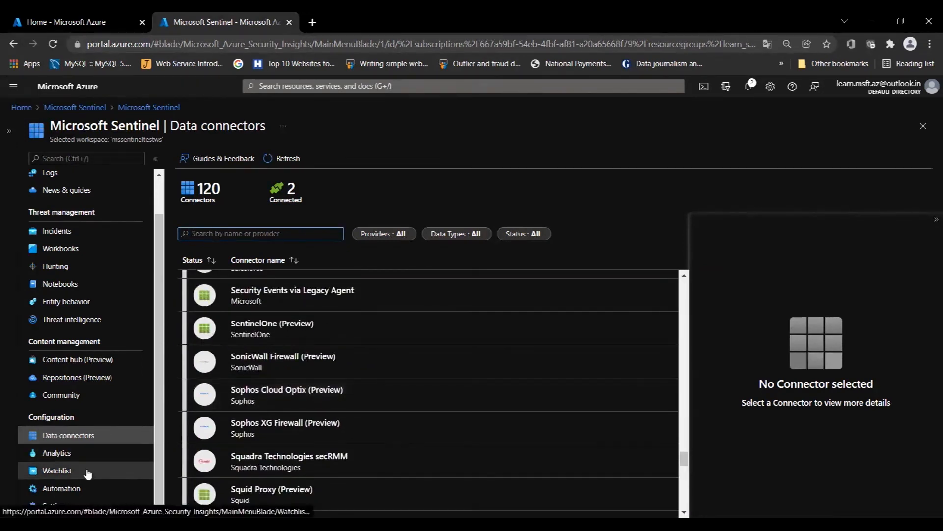
pyautogui.scroll(17, 234, 414)
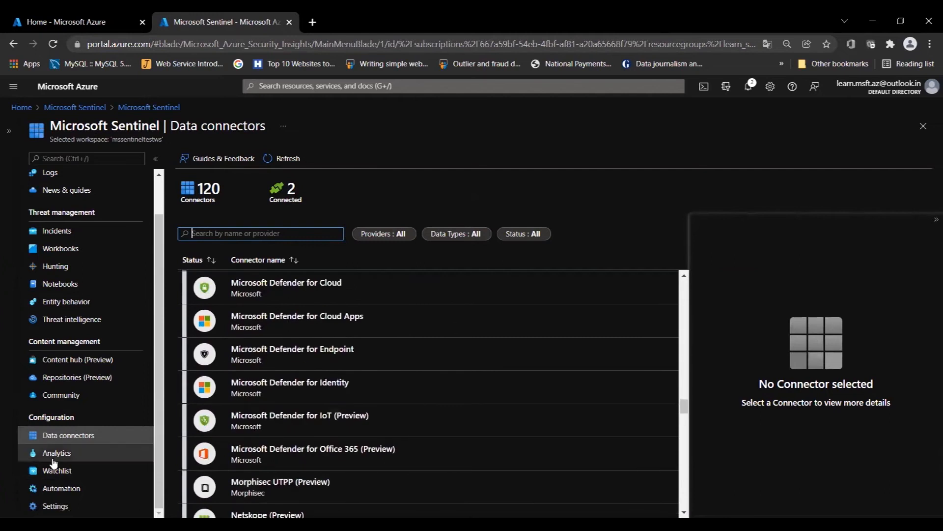
pyautogui.scroll(20, 268, 295)
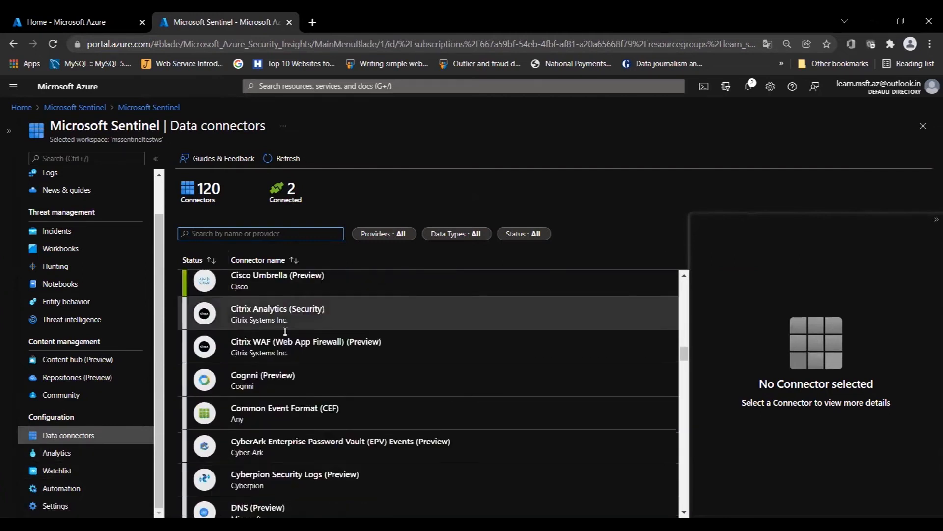
pyautogui.scroll(20, 285, 331)
# Step: Search the data connectors for "Palo" and clear the search to restore the full list
pyautogui.click(223, 234)
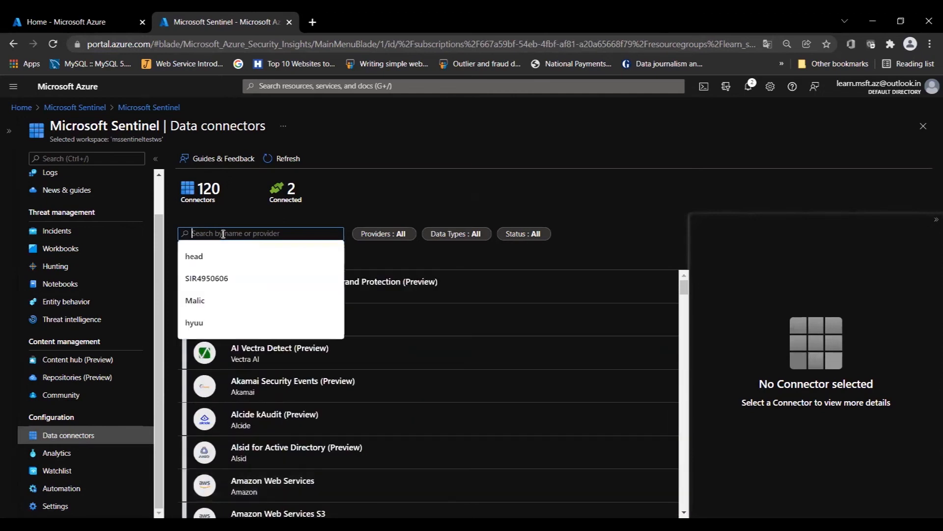
pyautogui.write('P')
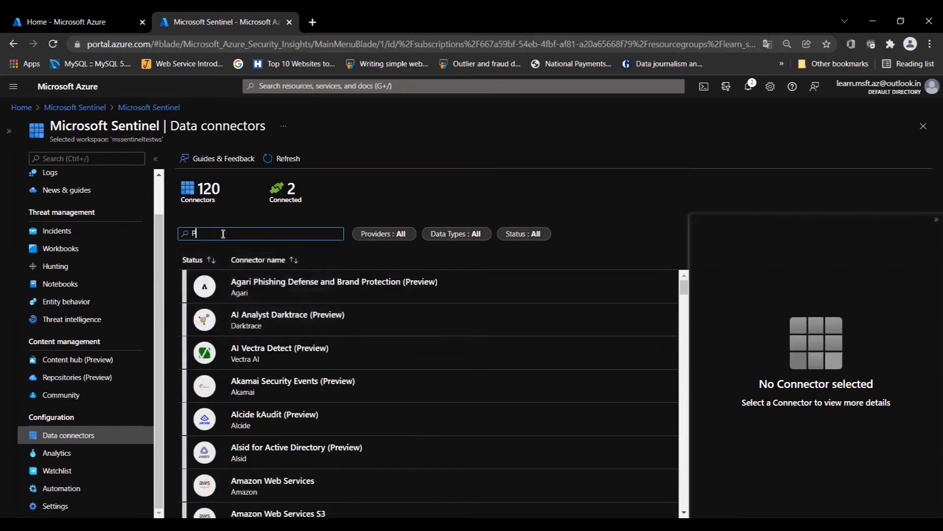
pyautogui.write('alo')
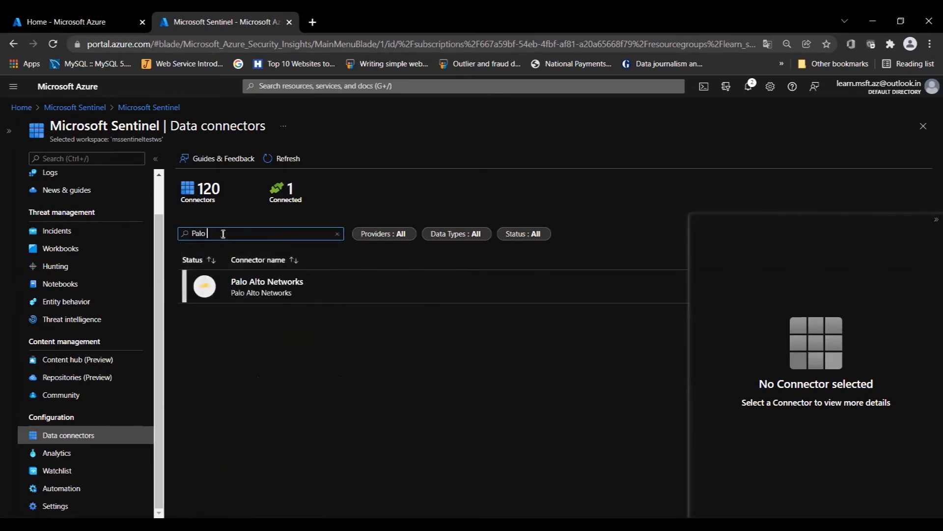
pyautogui.press('BackSpace')
pyautogui.doubleClick(223, 234)
pyautogui.press('BackSpace')
pyautogui.click(279, 232)
pyautogui.click(343, 206)
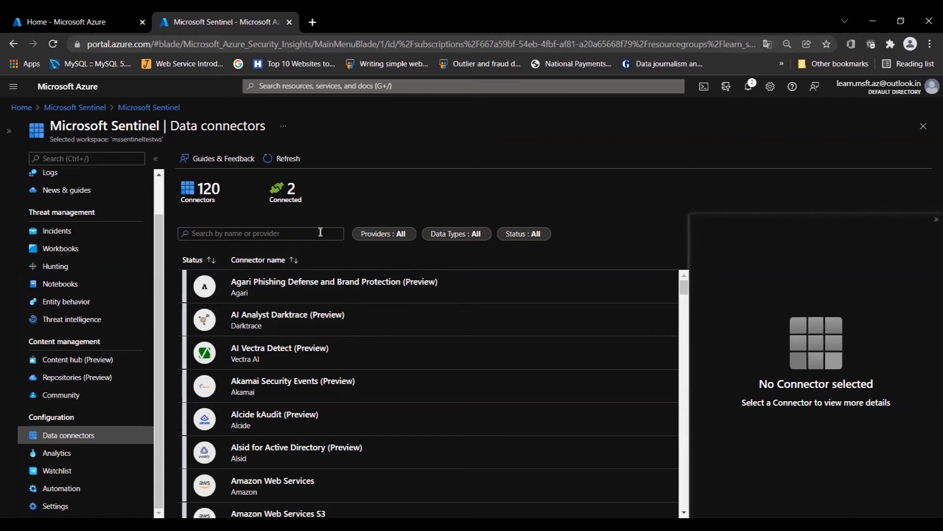
pyautogui.click(320, 232)
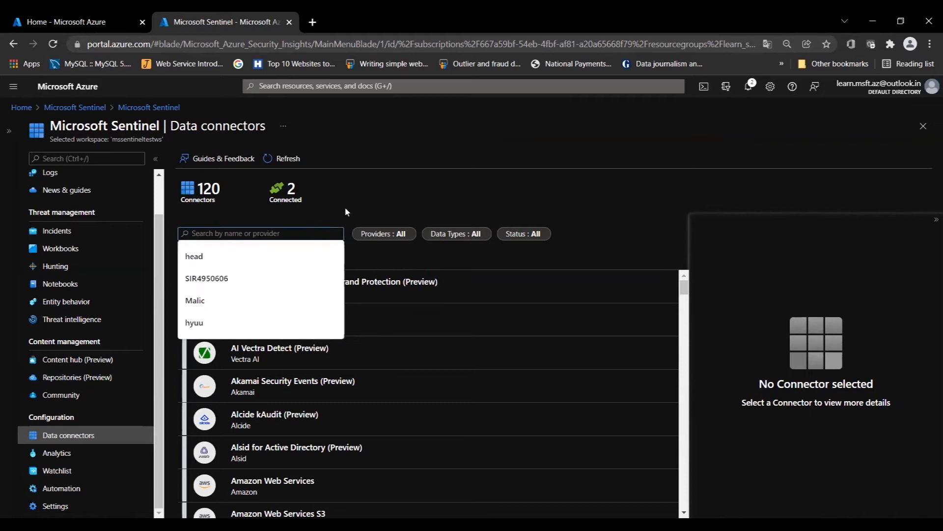
pyautogui.click(367, 194)
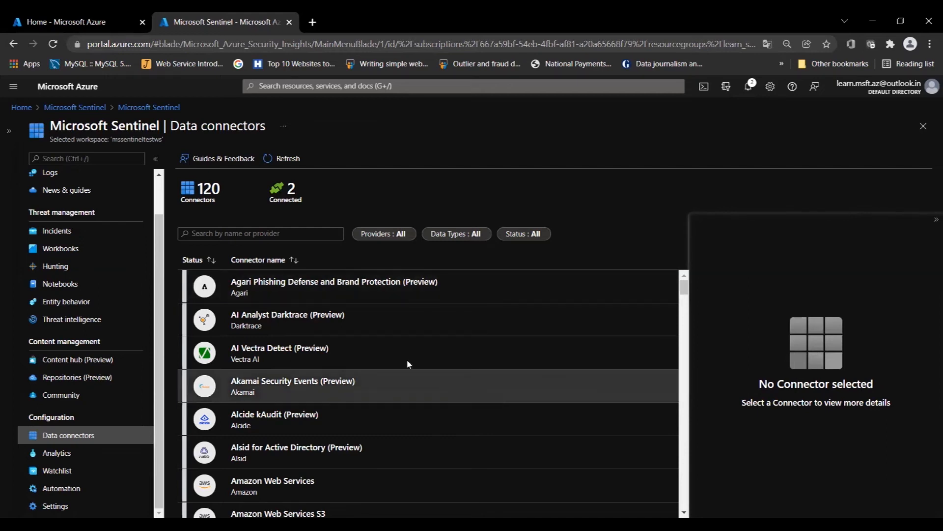
# Step: Examine the status and names of the first data connectors, from Agari through the Azure services
pyautogui.scroll(-4, 271, 350)
pyautogui.scroll(-5, 272, 350)
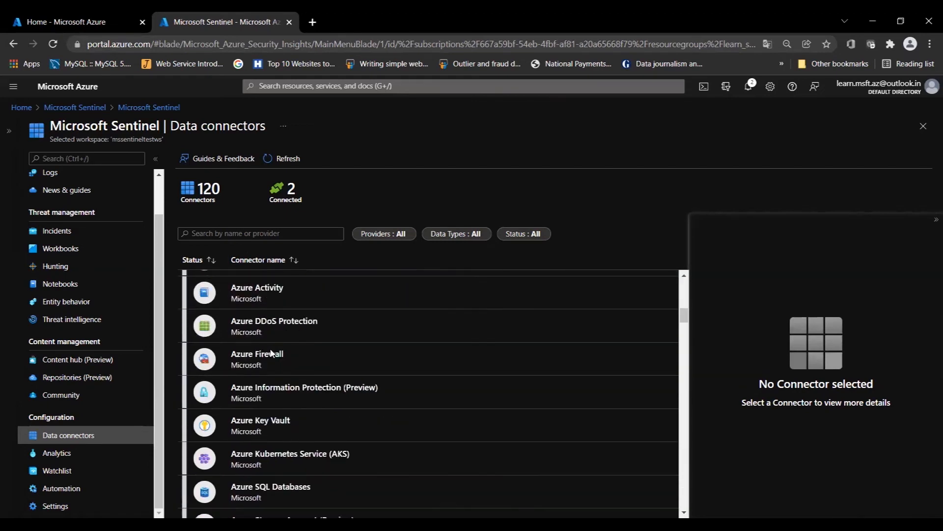
pyautogui.scroll(4, 270, 348)
pyautogui.scroll(5, 274, 344)
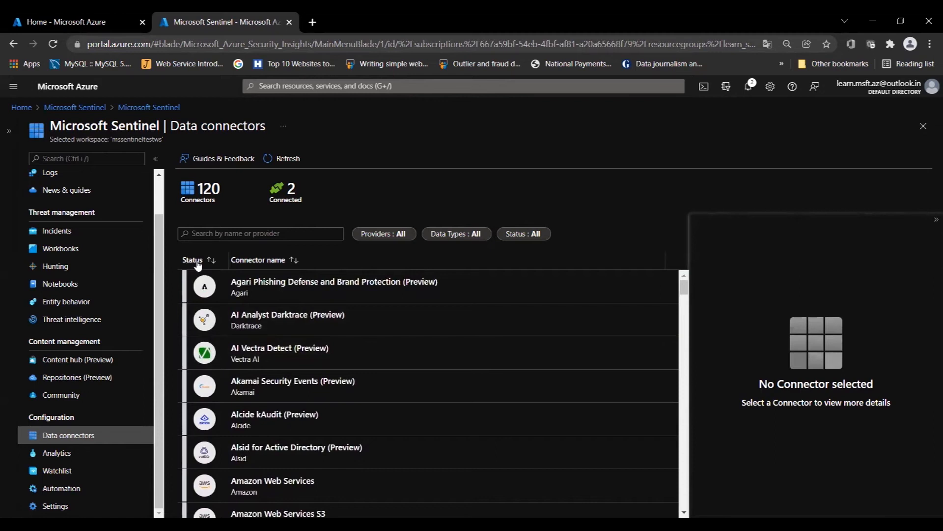
pyautogui.scroll(-3, 405, 429)
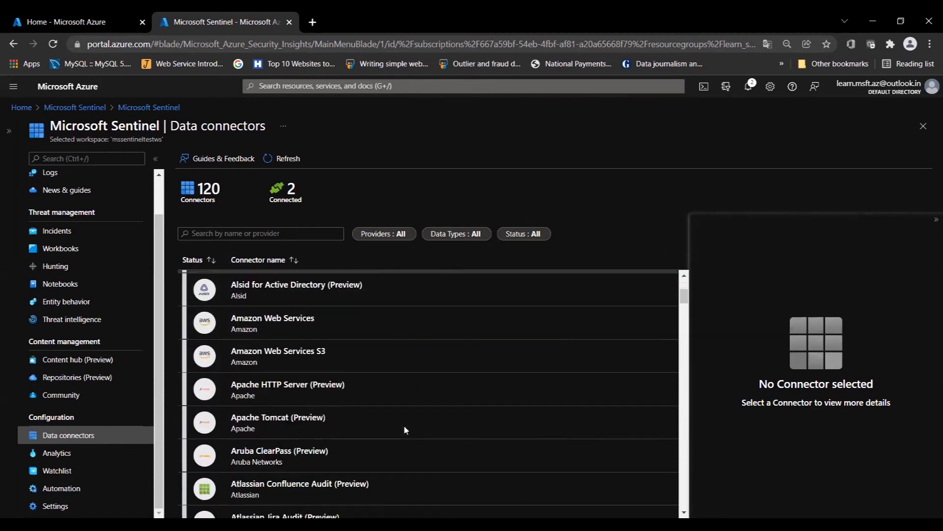
# Step: Open the workspace's Analytics page and browse the active rules, returning to the start of the list
pyautogui.scroll(3, 404, 430)
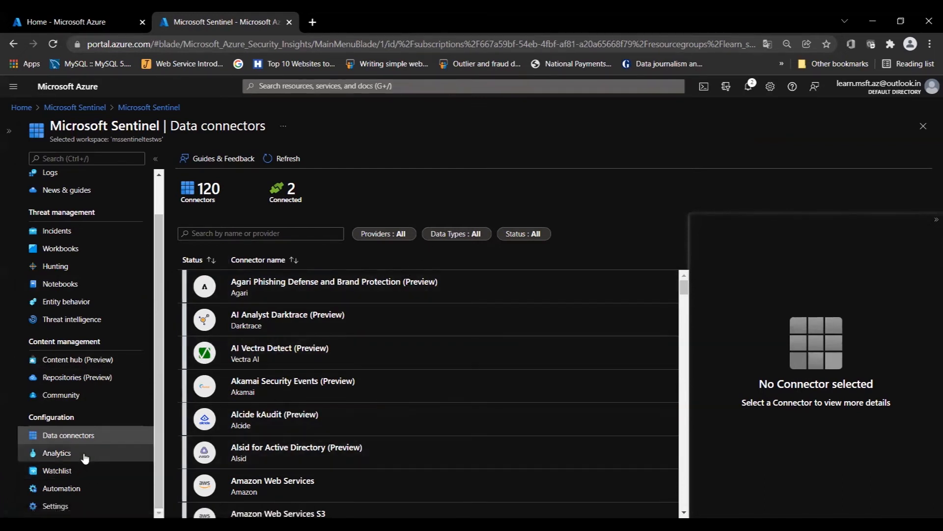
pyautogui.click(68, 458)
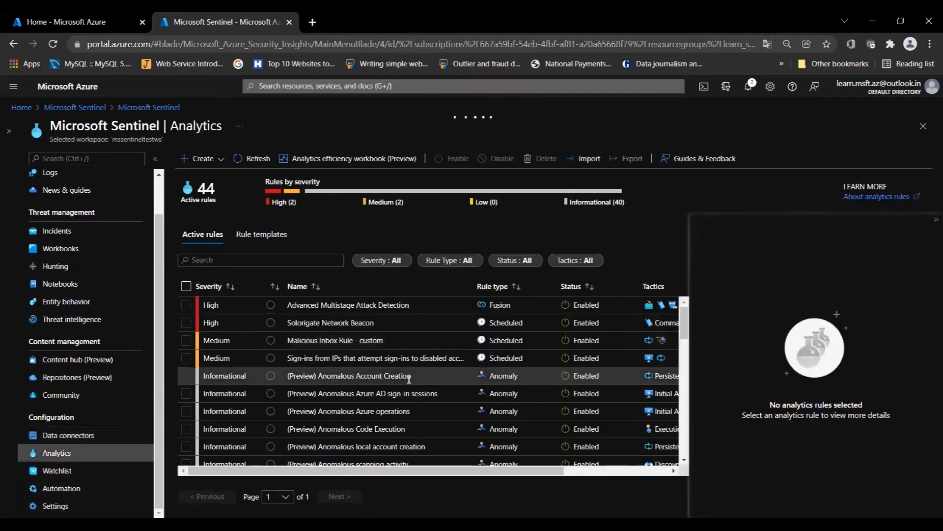
pyautogui.scroll(-3, 399, 393)
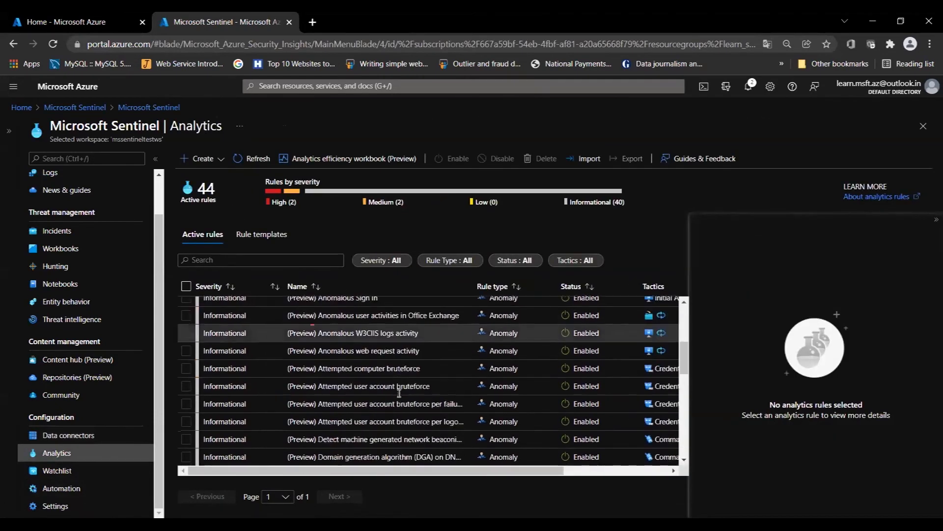
pyautogui.scroll(3, 399, 395)
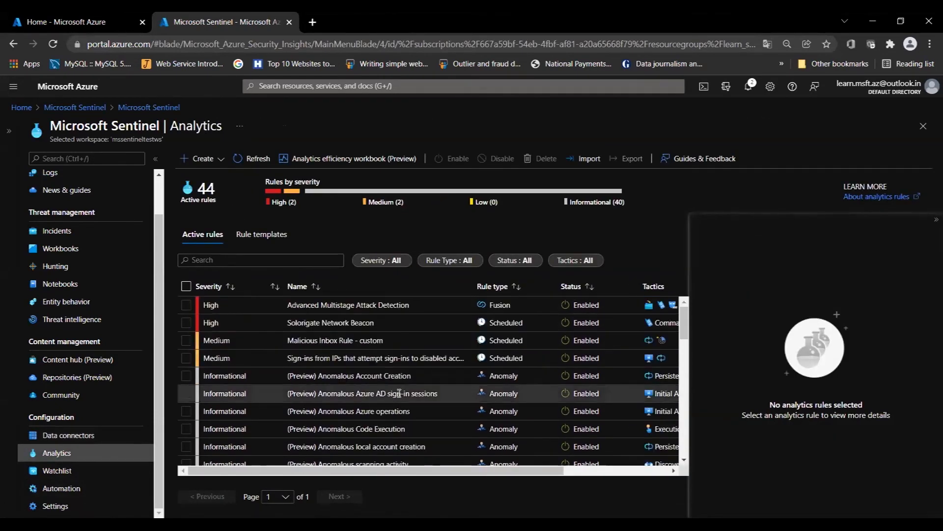
pyautogui.scroll(-3, 399, 393)
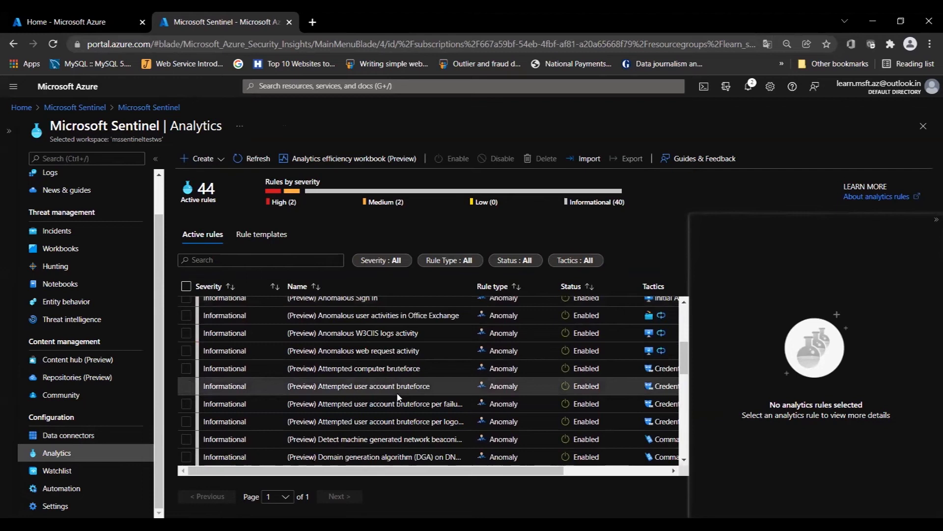
pyautogui.scroll(3, 398, 393)
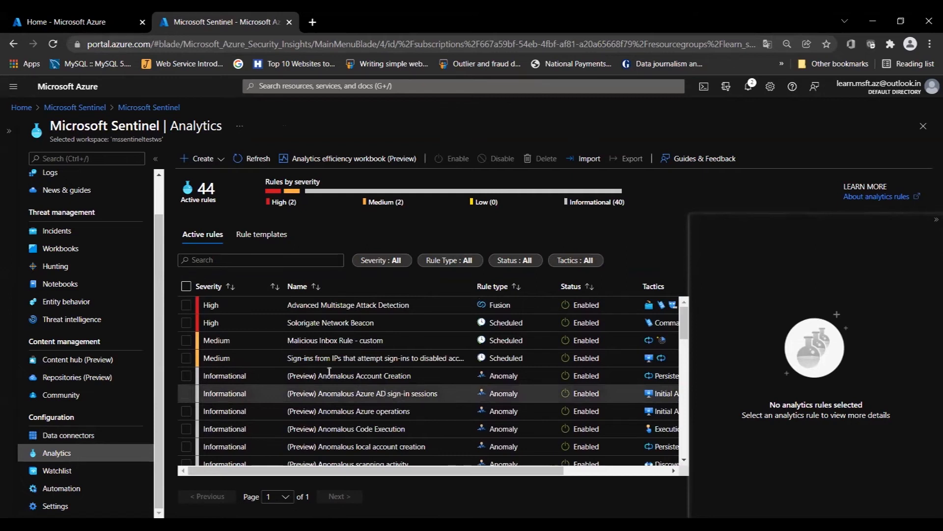
# Step: Examine the details and rule query of the "Malicious Inbox Rule - custom" analytics rule
pyautogui.click(377, 344)
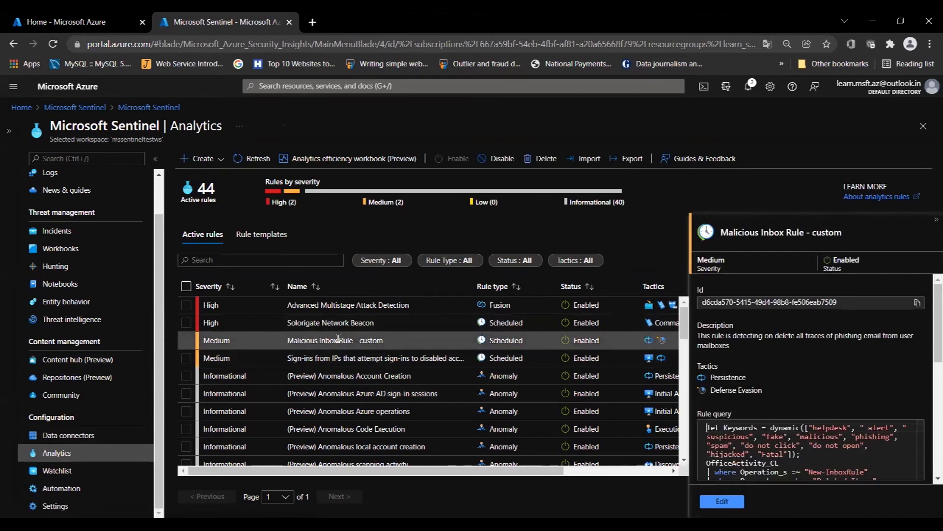
pyautogui.scroll(-5, 770, 448)
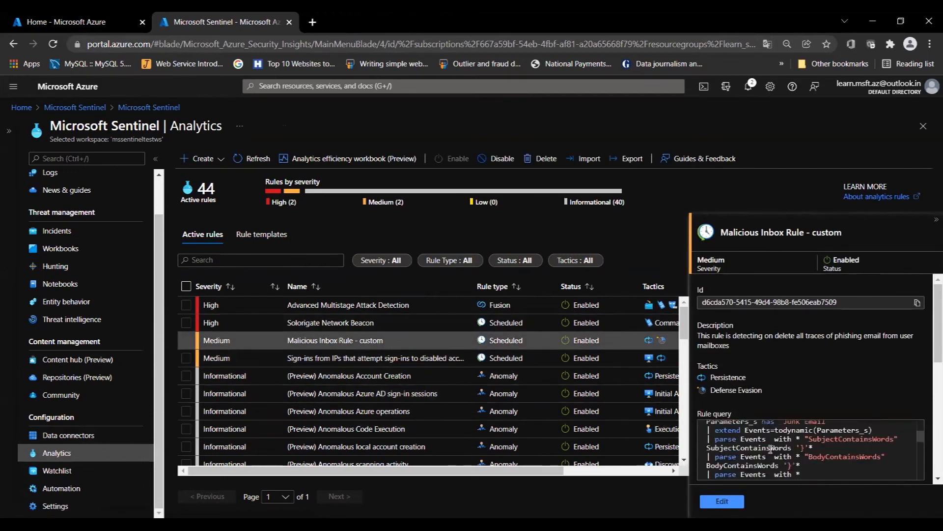
# Step: Open the rule on sign-ins from IPs that attempt sign-ins to disabled accounts for editing and show its rule logic query
pyautogui.click(432, 359)
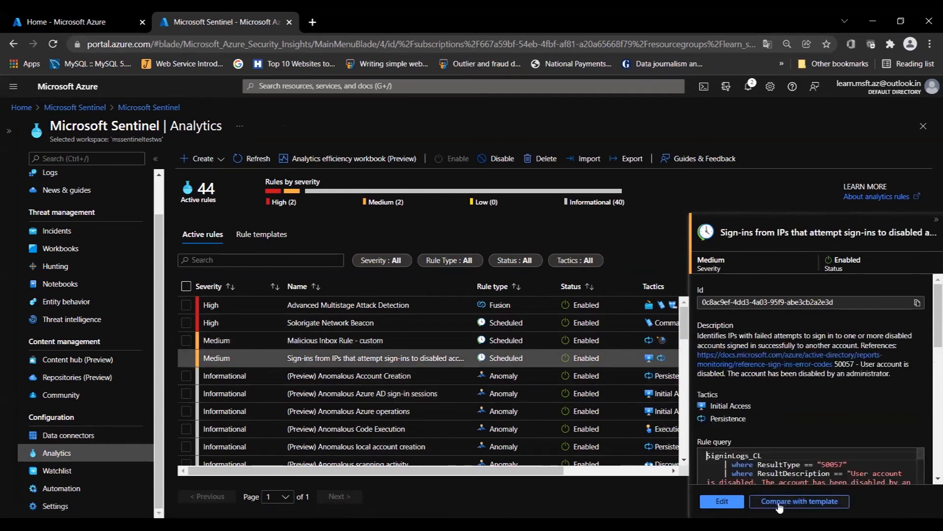
pyautogui.click(724, 501)
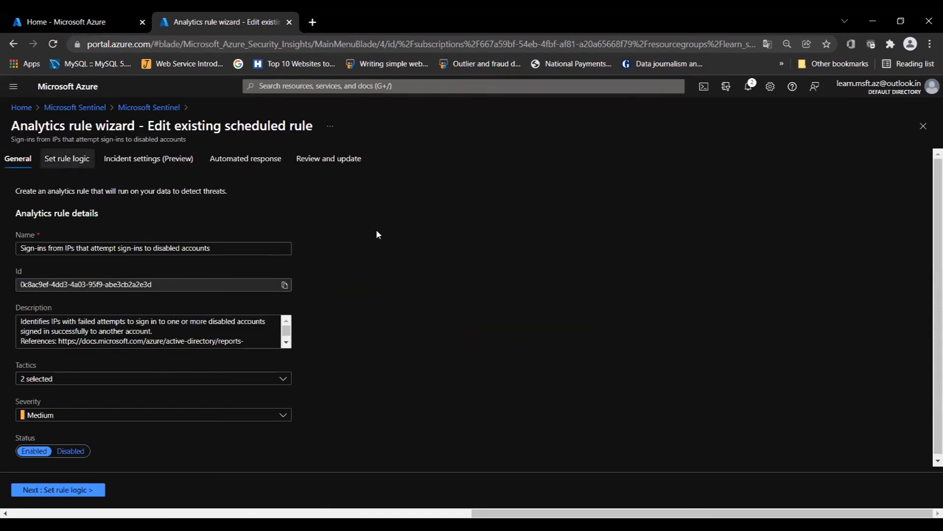
pyautogui.click(526, 266)
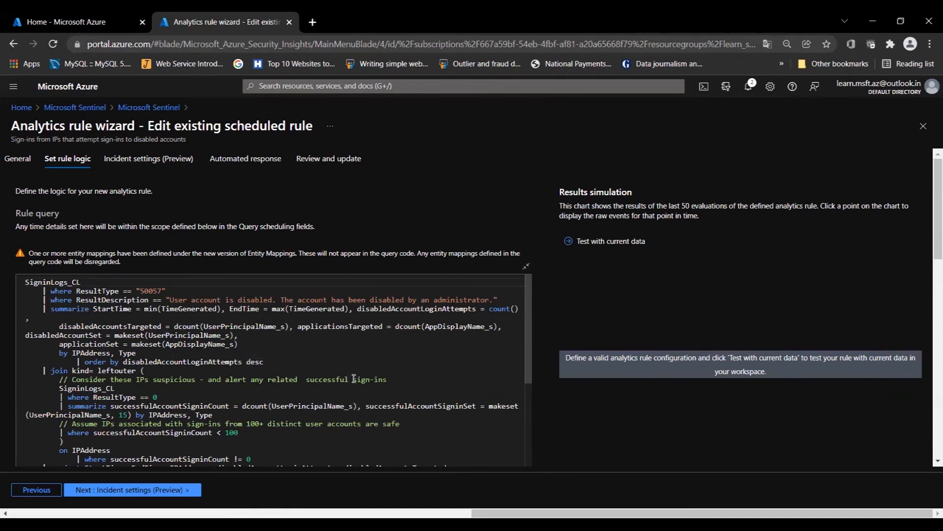
pyautogui.scroll(-3, 355, 379)
pyautogui.scroll(3, 355, 380)
# Step: Examine the start of the rule query, highlighting the SigninLogs_CL table and the ResultType value "50057"
pyautogui.doubleClick(34, 281)
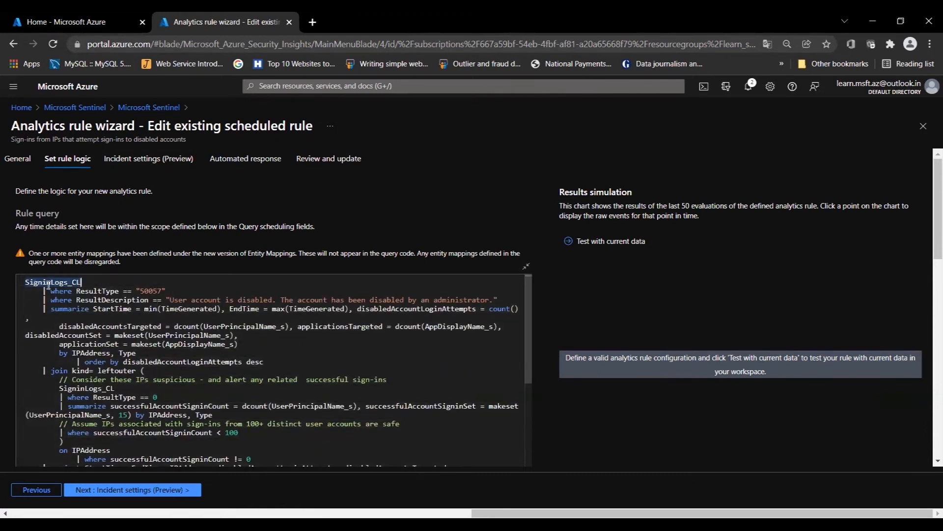
pyautogui.click(91, 303)
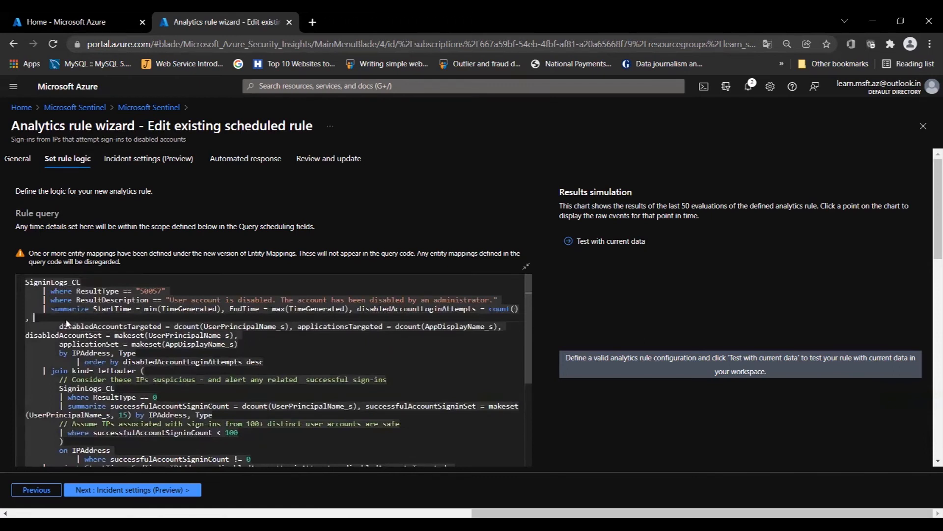
pyautogui.doubleClick(61, 283)
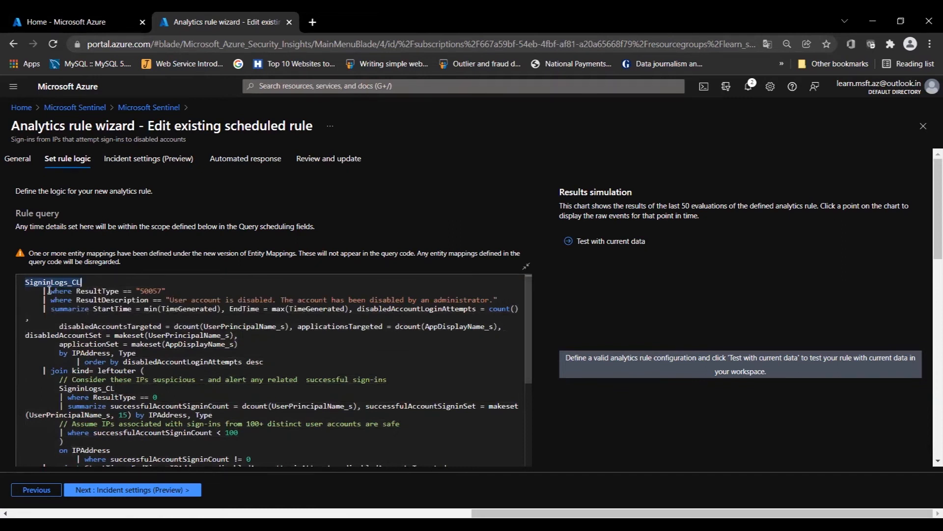
pyautogui.hotkey('ctrl', 'a')
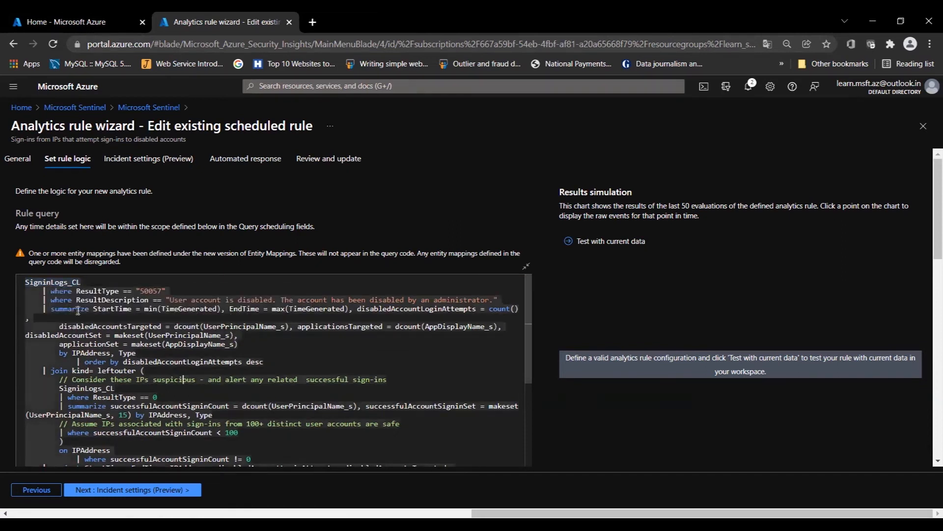
pyautogui.doubleClick(49, 280)
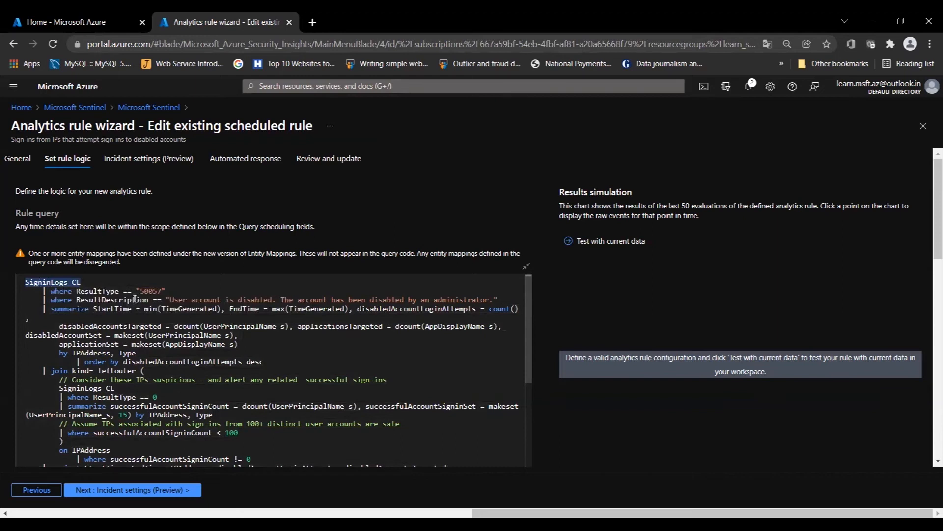
pyautogui.hotkey('ctrl', 'a')
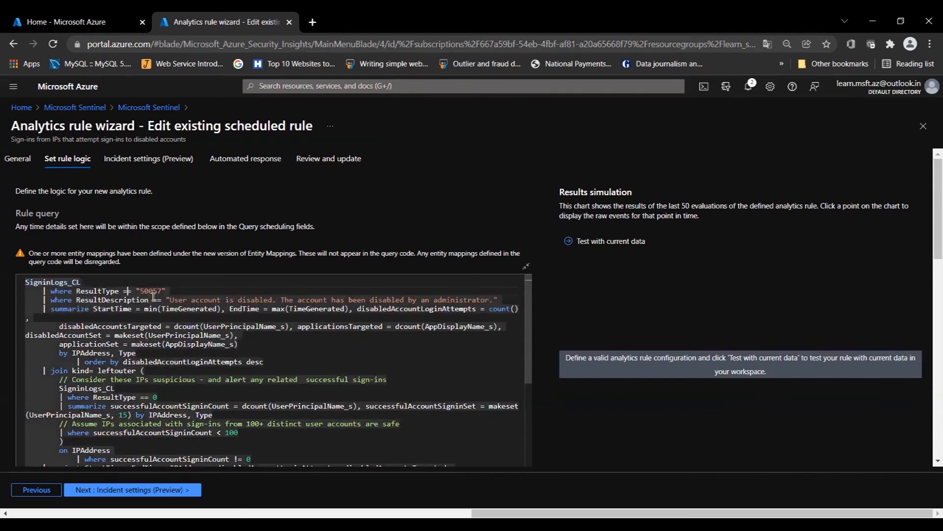
pyautogui.moveTo(136, 291); pyautogui.dragTo(162, 290)
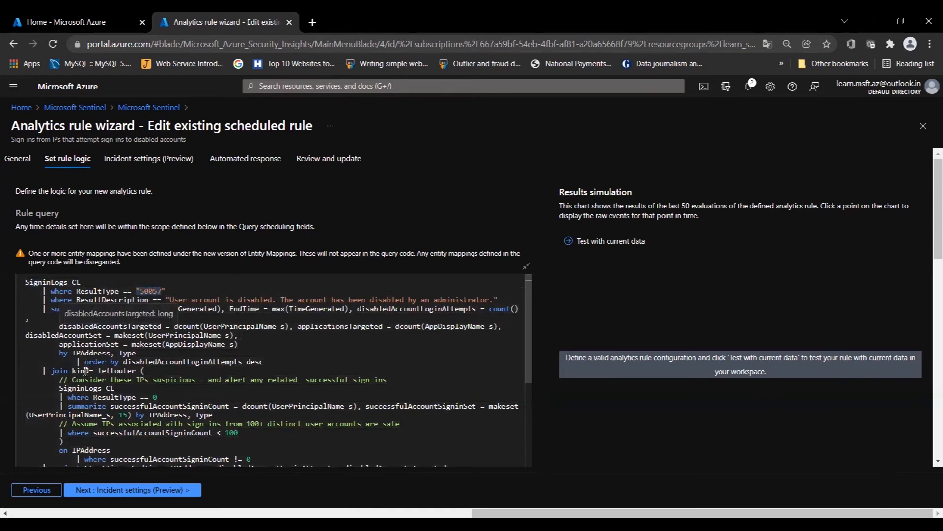
pyautogui.scroll(-1, 87, 348)
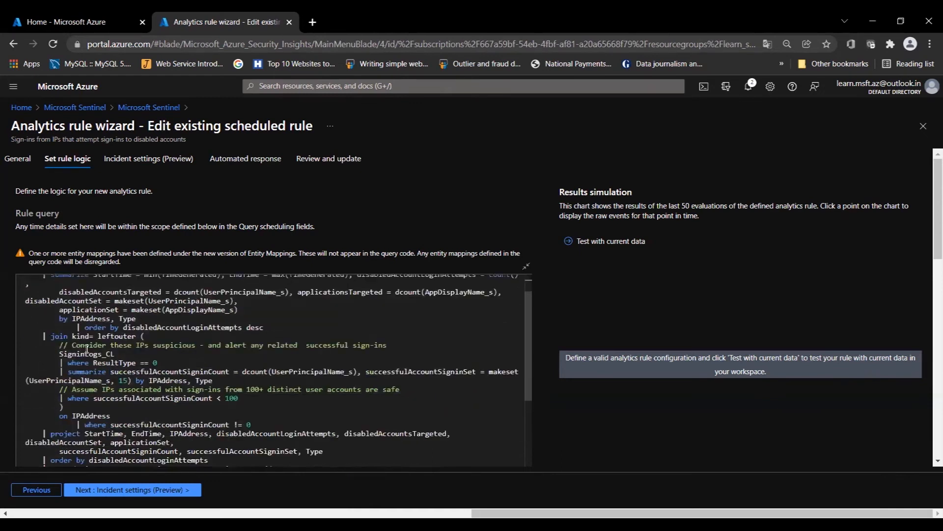
pyautogui.scroll(1, 87, 348)
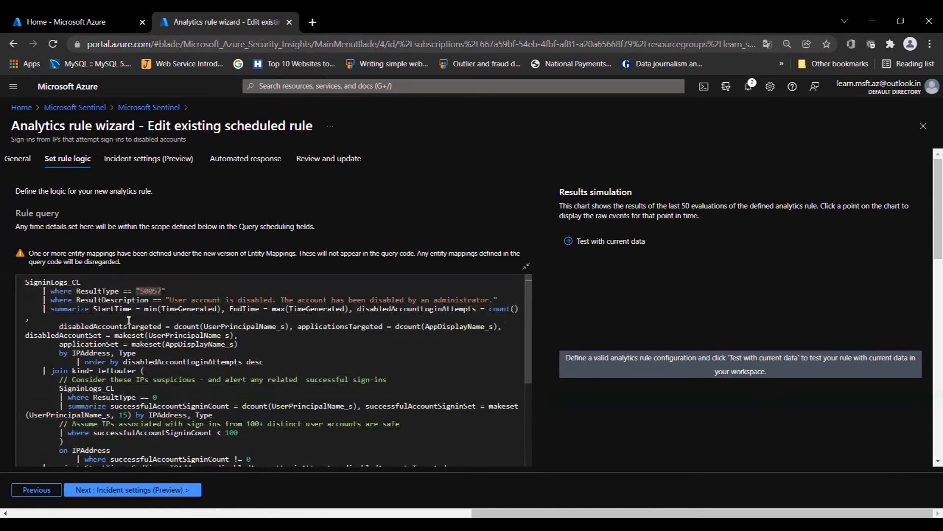
# Step: Examine the leftouter join section through the end of the rule query, and return to the query's beginning
pyautogui.hotkey('ctrl', 'a')
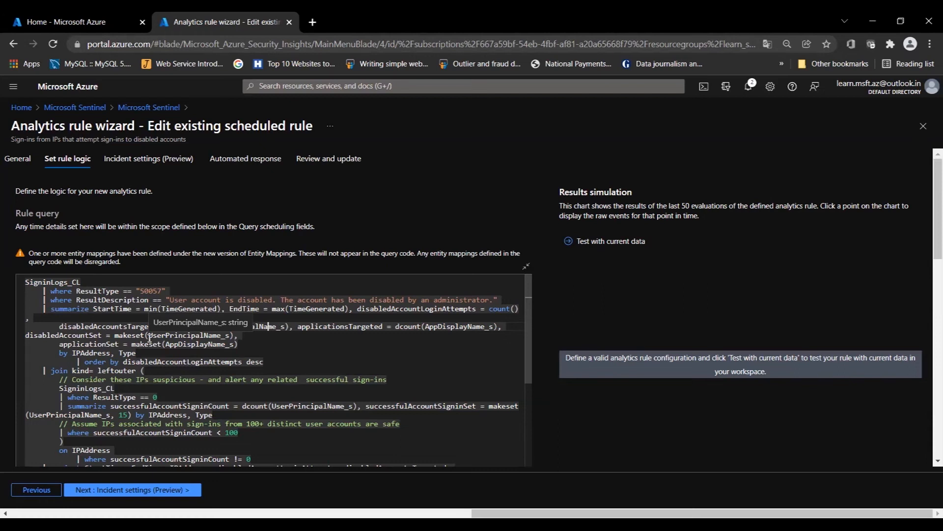
pyautogui.moveTo(39, 371); pyautogui.dragTo(162, 414)
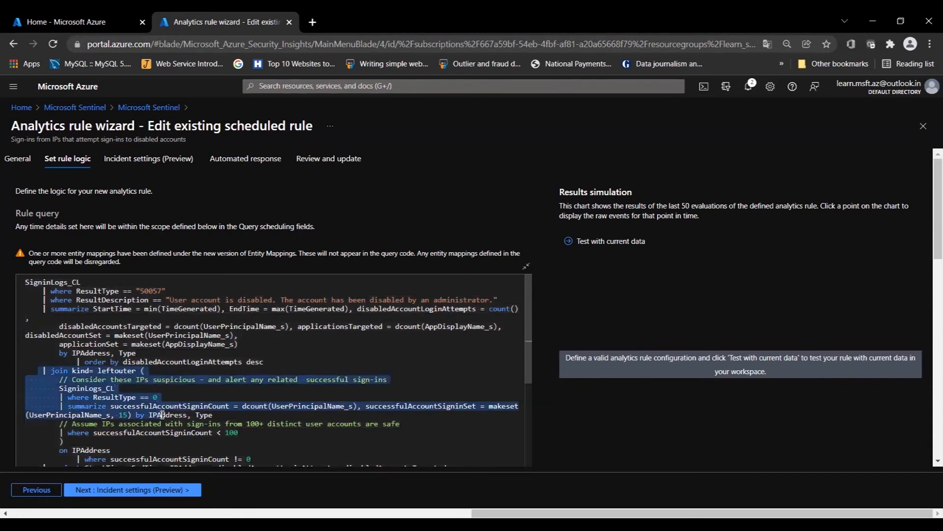
pyautogui.scroll(-3, 148, 388)
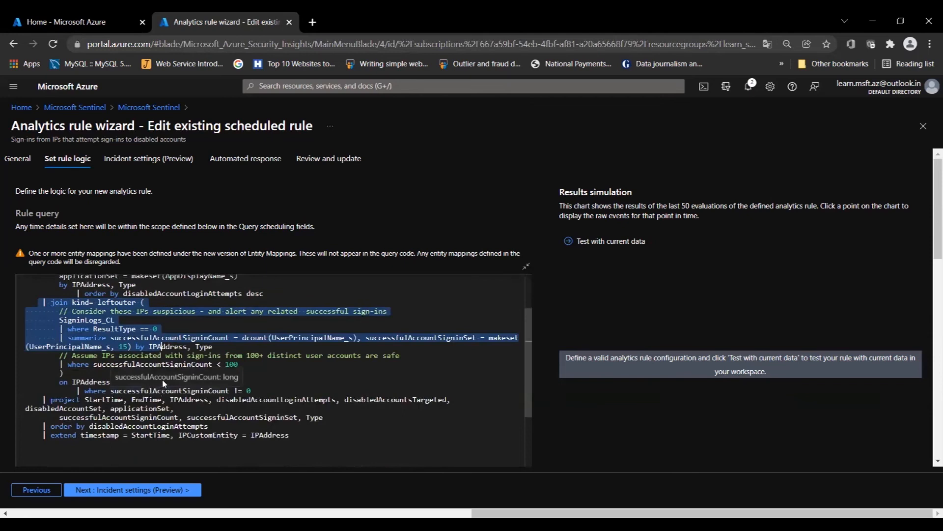
pyautogui.hotkey('ctrl', 'a')
pyautogui.click(107, 374)
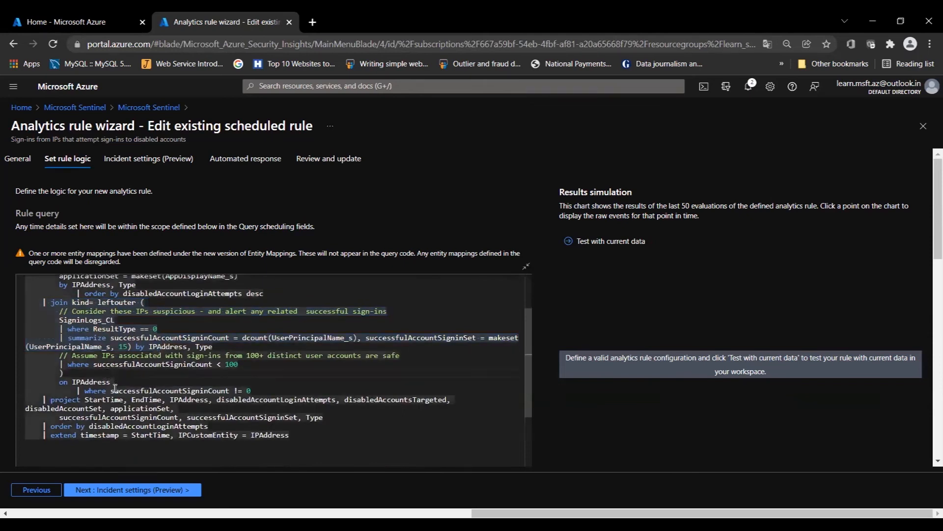
pyautogui.scroll(-3, 110, 378)
pyautogui.scroll(6, 114, 389)
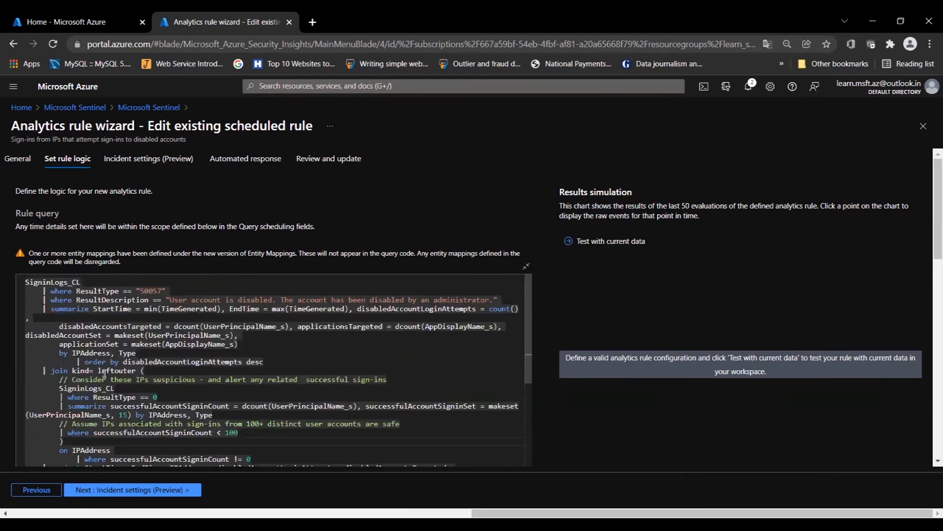
# Step: Revisit the rule's General details, return to the rule logic and bring the Entity mapping section into view
pyautogui.click(20, 162)
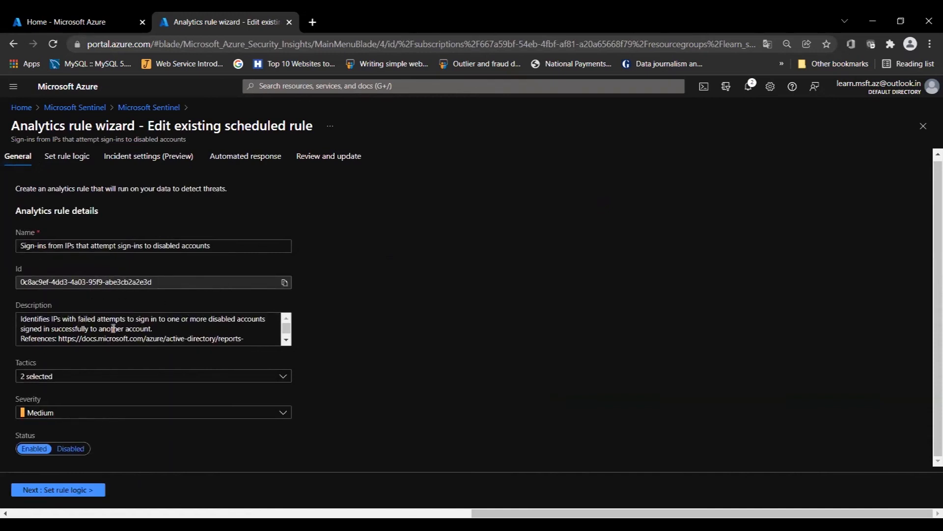
pyautogui.click(64, 490)
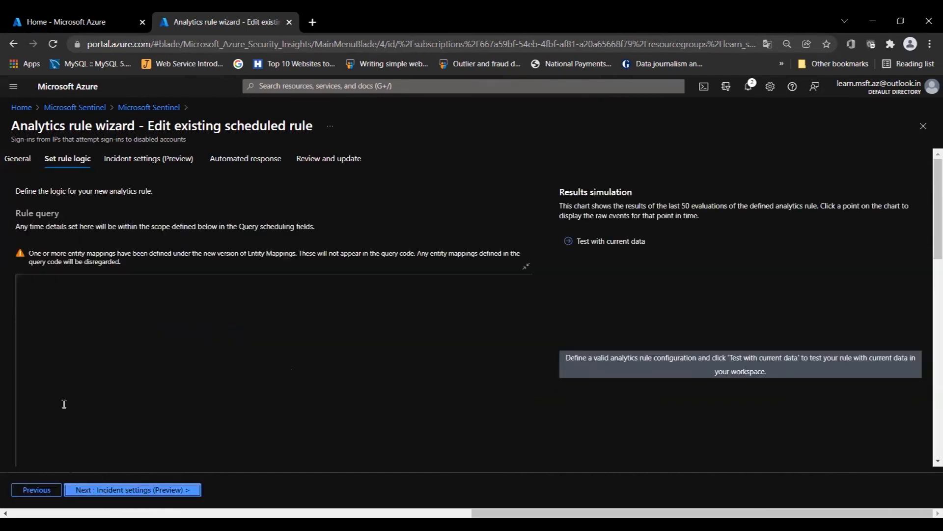
pyautogui.scroll(-5, 115, 382)
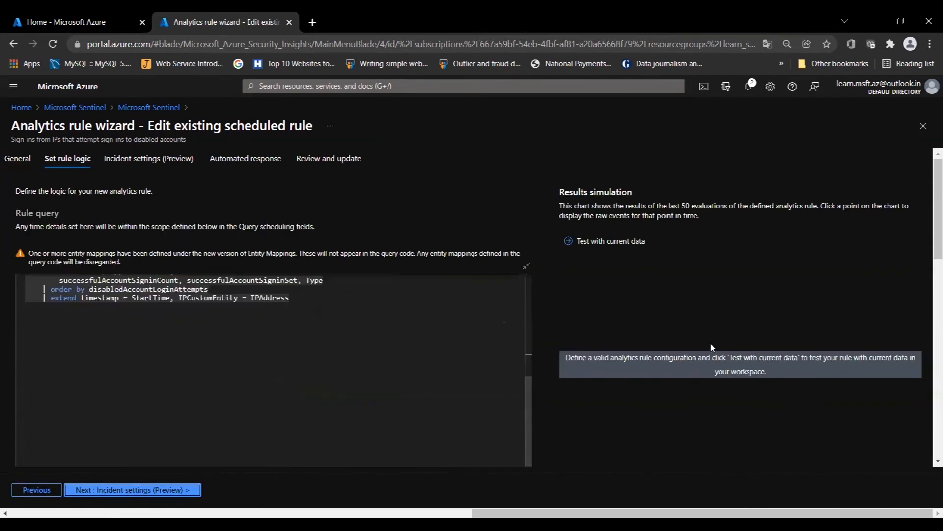
pyautogui.scroll(-5, 712, 346)
pyautogui.scroll(-2, 712, 344)
pyautogui.scroll(1, 712, 345)
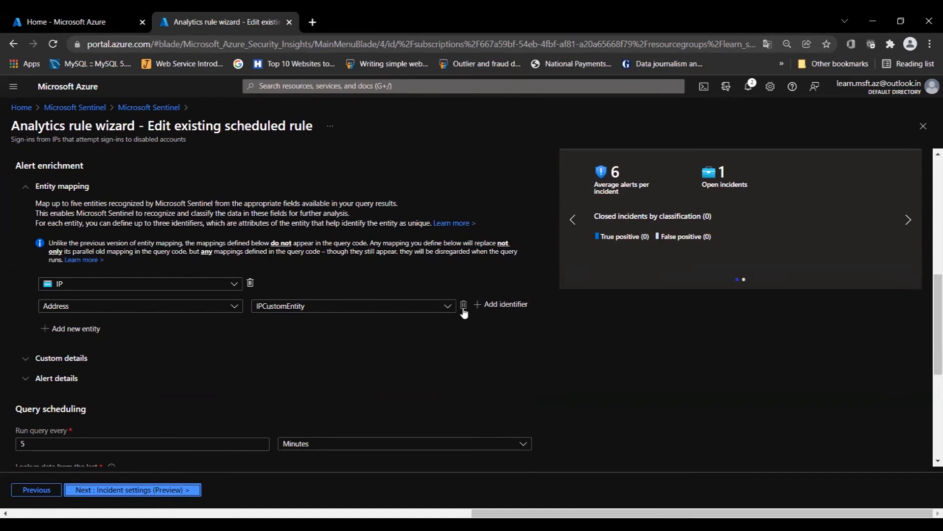
# Step: Examine the entity types available for the IP mapping, keep the existing type, and view the query scheduling settings
pyautogui.click(233, 285)
pyautogui.scroll(-3, 194, 371)
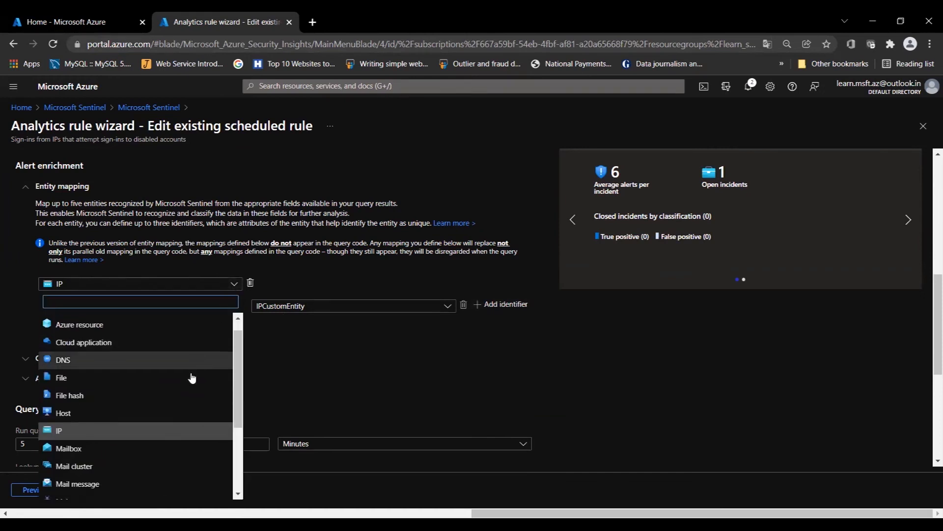
pyautogui.scroll(3, 193, 376)
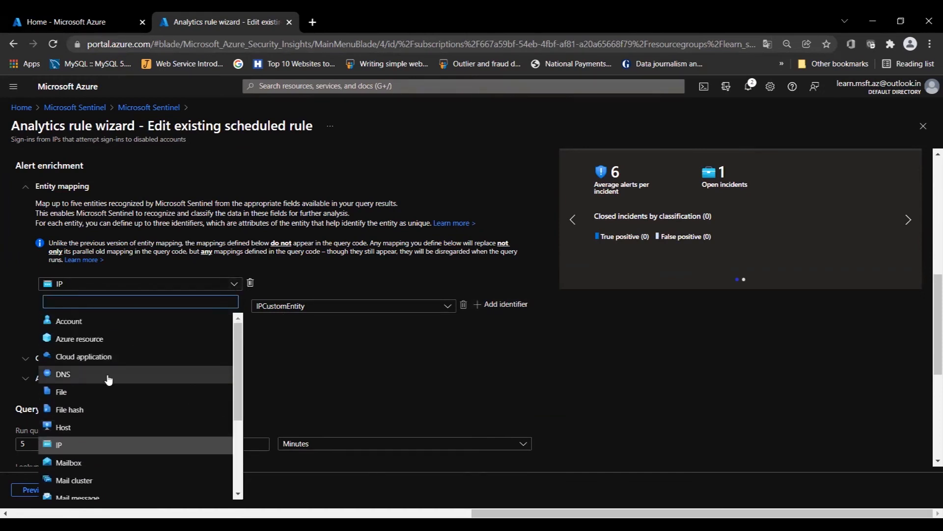
pyautogui.scroll(-1, 109, 383)
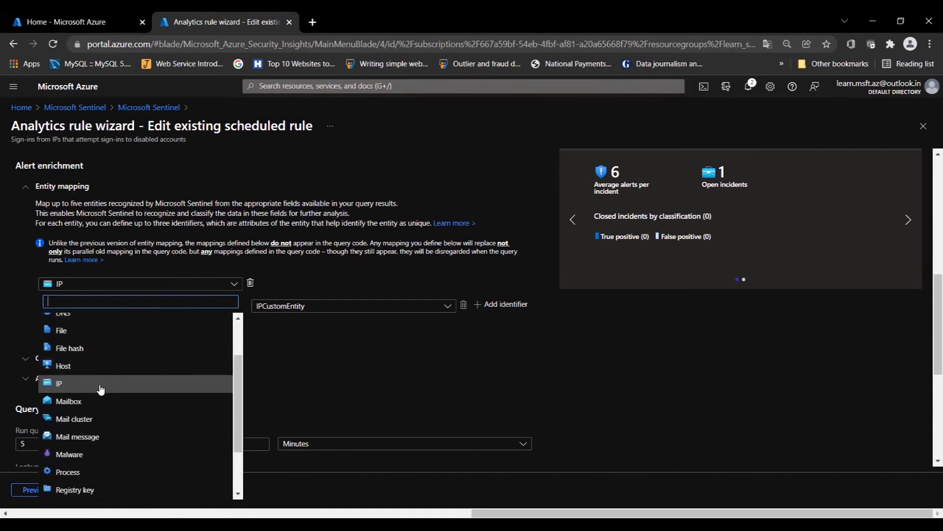
pyautogui.scroll(-1, 101, 393)
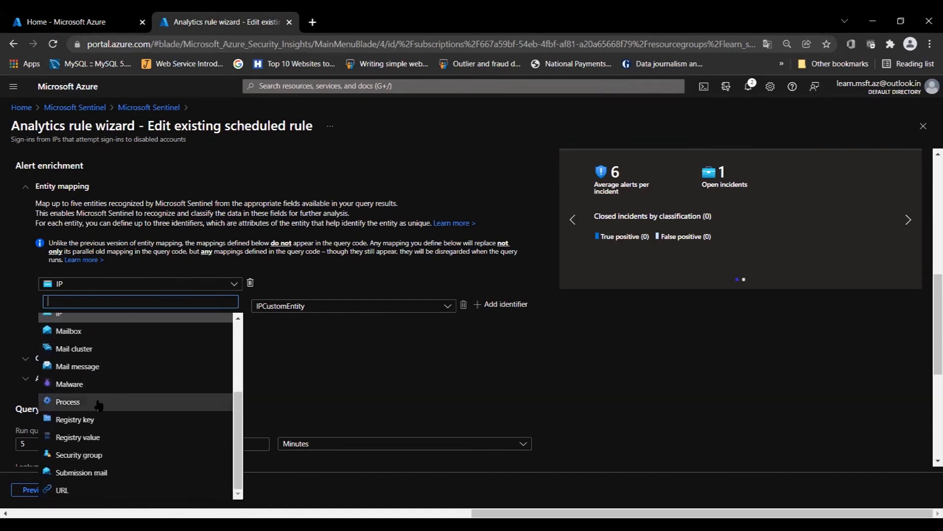
pyautogui.scroll(2, 98, 404)
pyautogui.click(246, 344)
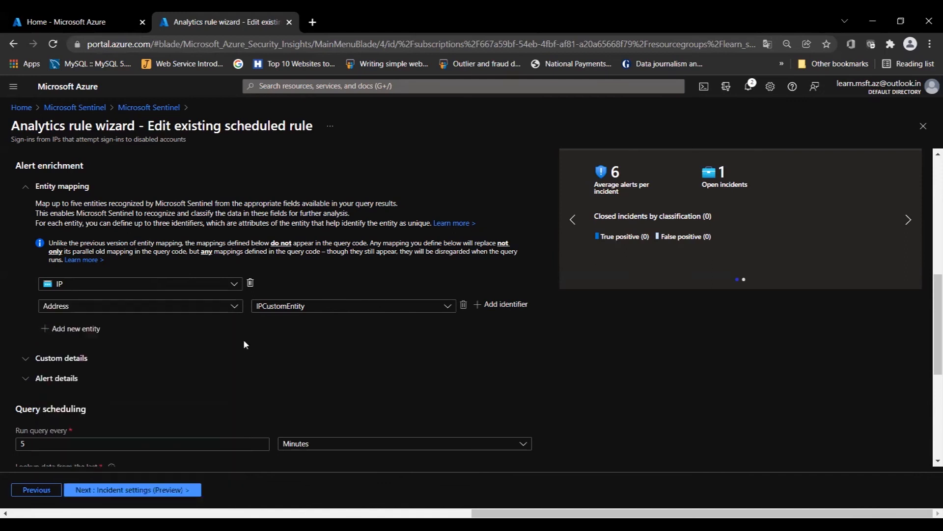
pyautogui.scroll(-1, 227, 356)
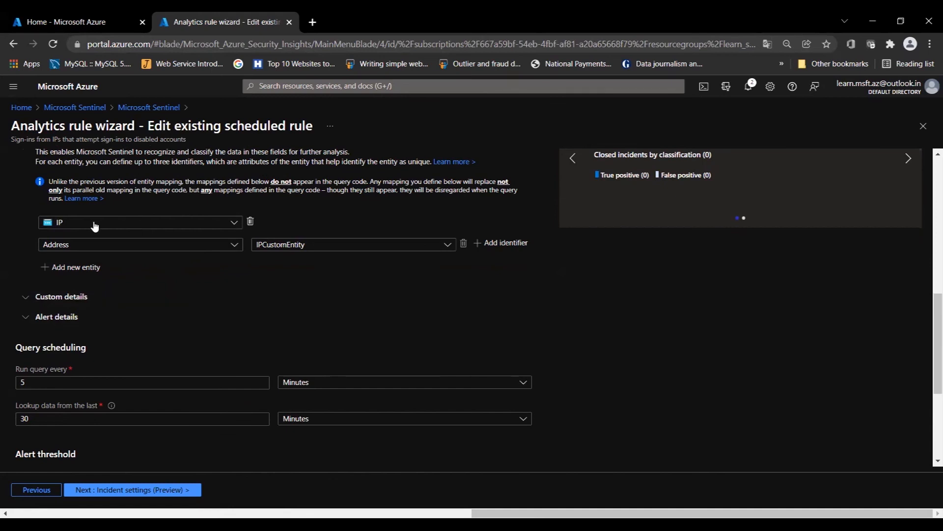
# Step: Examine the rule's query scheduling, alert threshold, event grouping and suppression settings
pyautogui.scroll(-1, 209, 294)
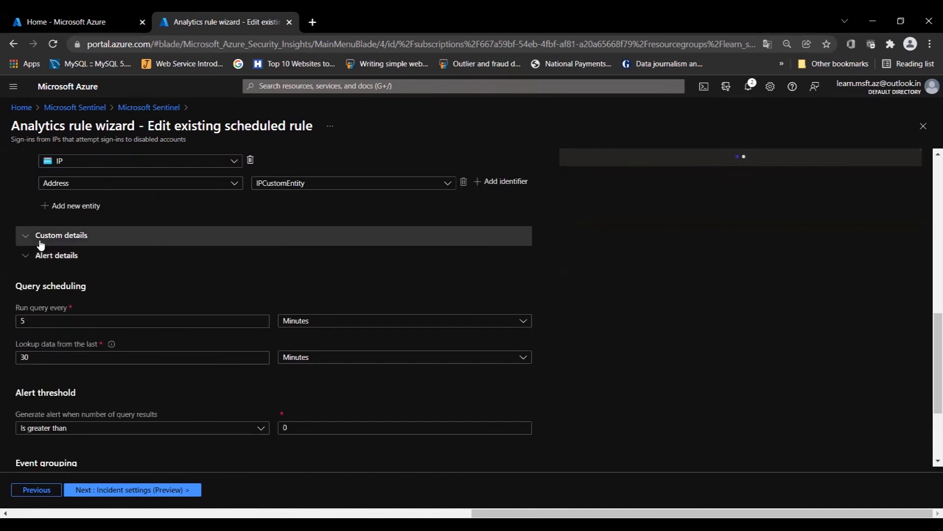
pyautogui.scroll(-1, 209, 255)
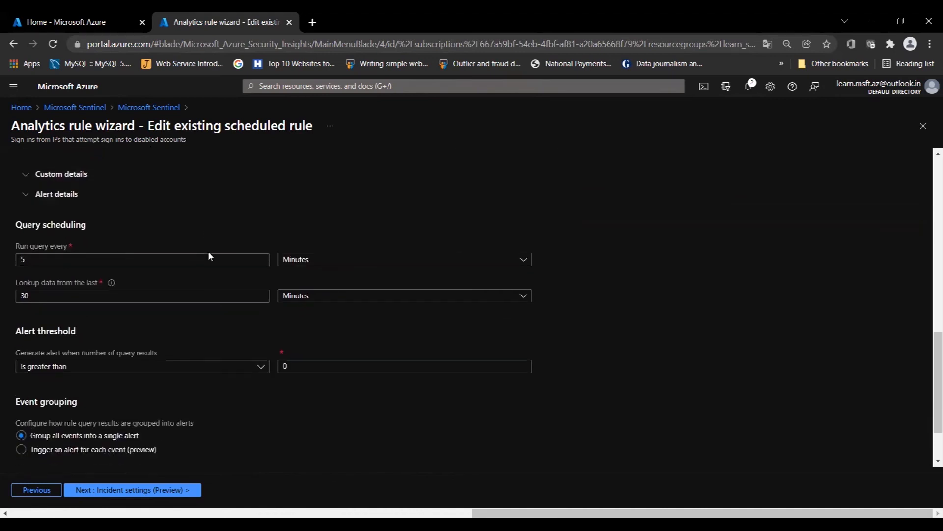
pyautogui.scroll(-1, 208, 255)
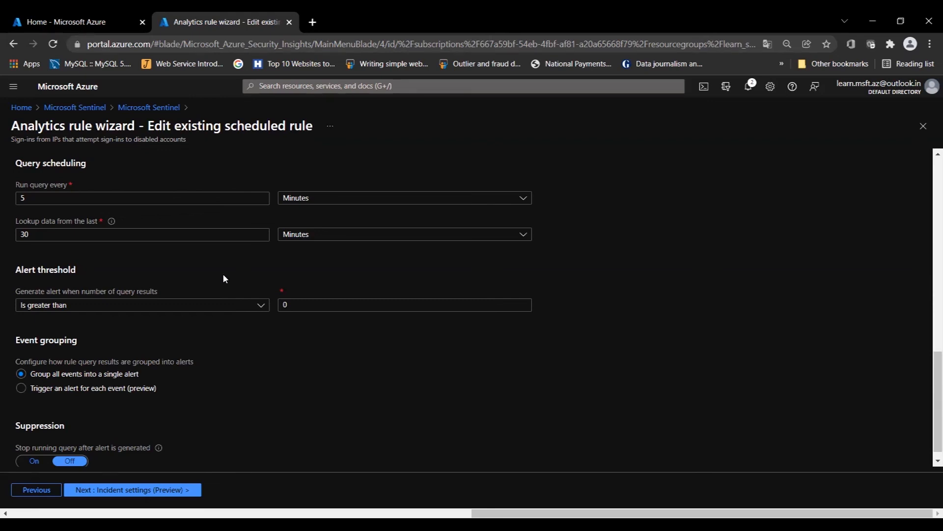
pyautogui.scroll(-1, 151, 323)
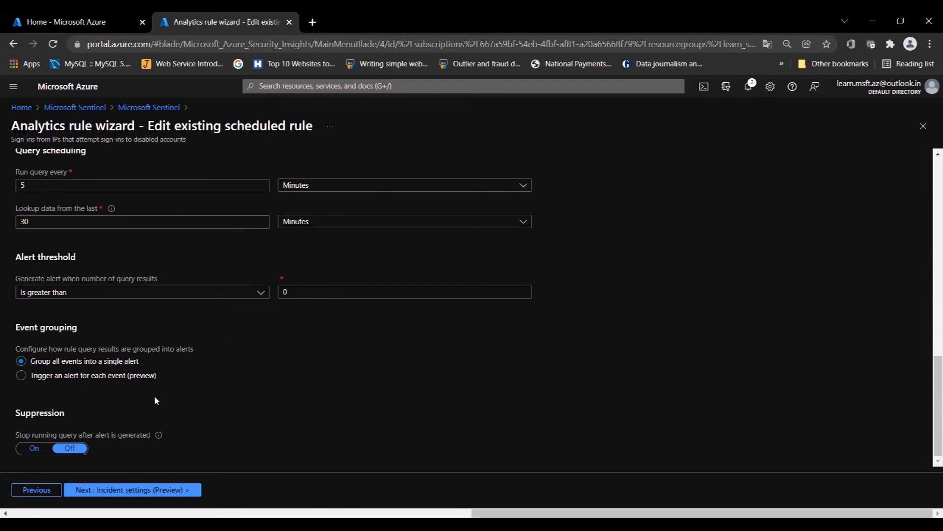
# Step: Open the rule's incident settings and examine the incident creation, alert grouping and re-open closed incidents options
pyautogui.click(133, 490)
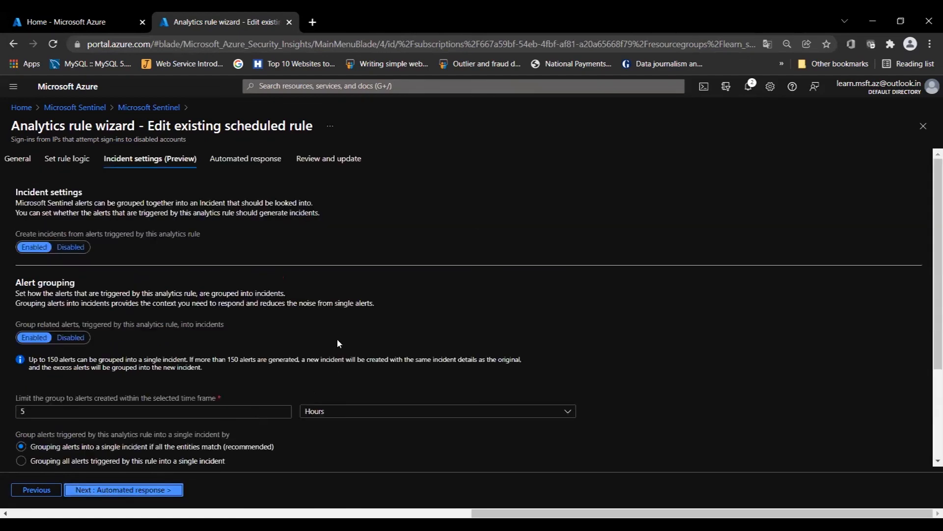
pyautogui.scroll(-1, 292, 324)
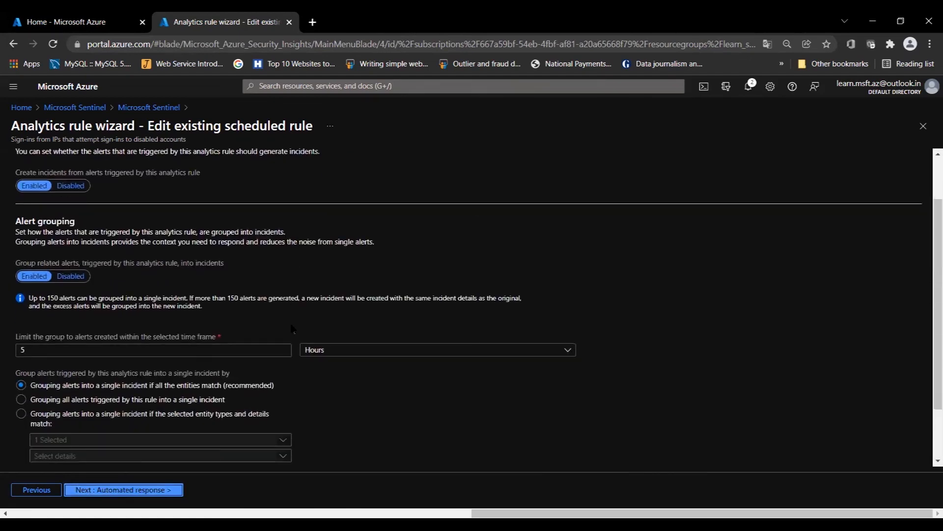
pyautogui.scroll(1, 292, 328)
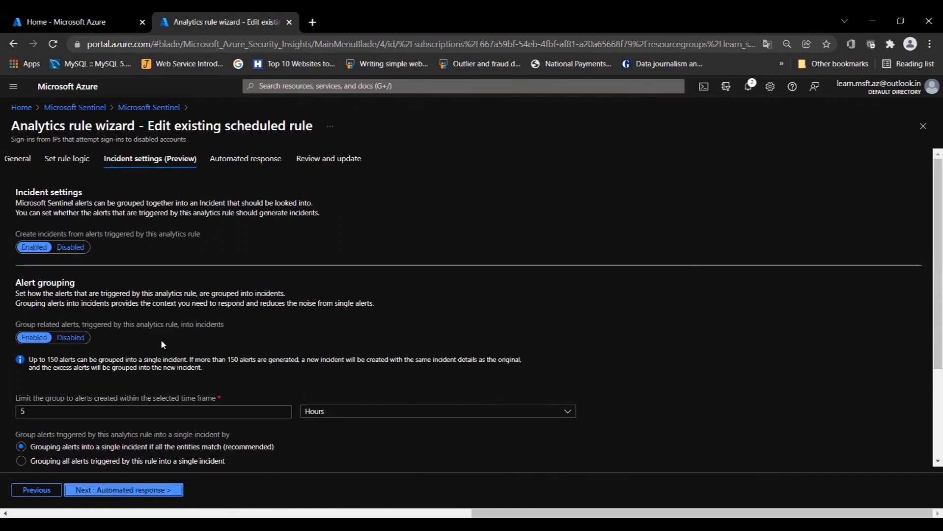
pyautogui.scroll(-1, 159, 339)
pyautogui.scroll(1, 153, 337)
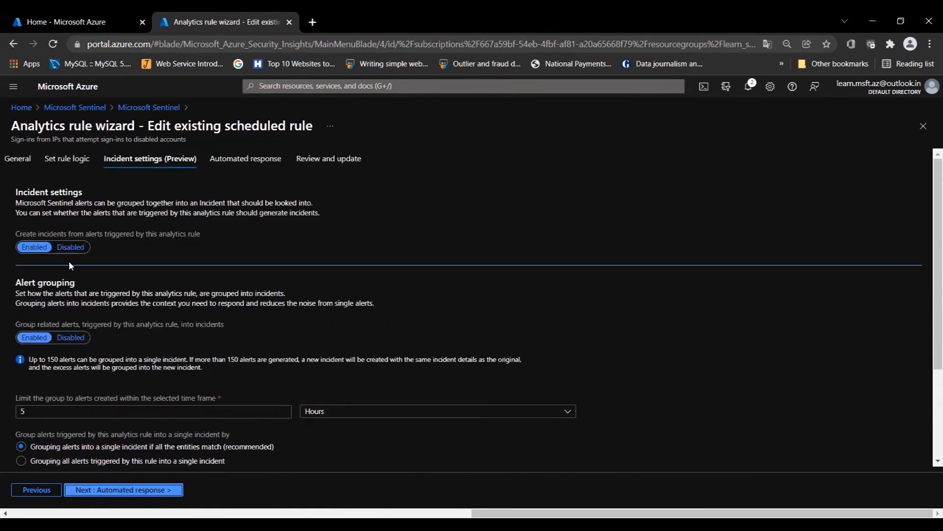
pyautogui.scroll(-1, 95, 316)
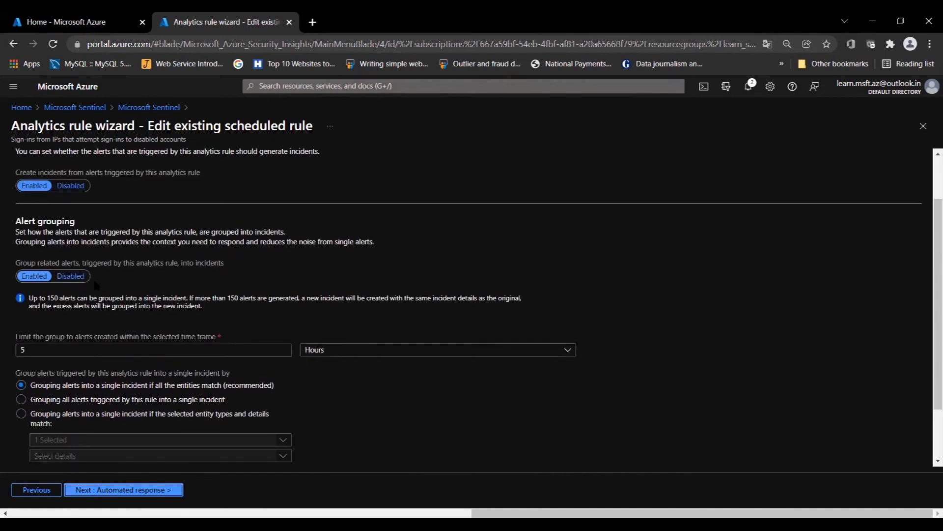
pyautogui.scroll(-2, 133, 344)
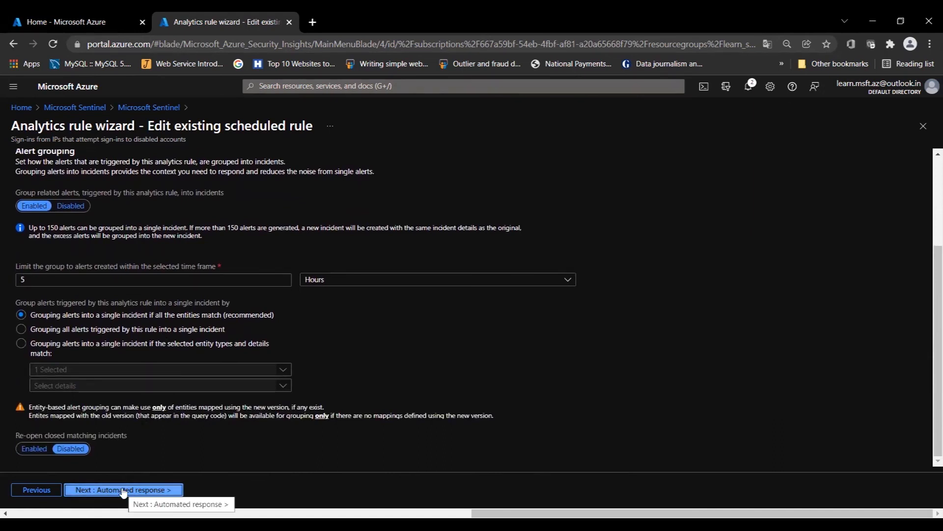
pyautogui.scroll(4, 167, 438)
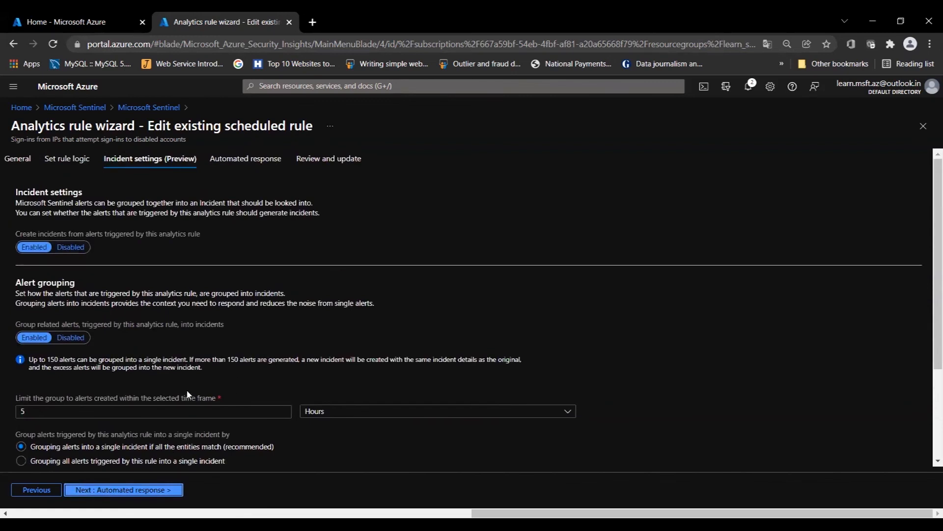
# Step: Try selecting the Get-GeoFromIpAndTagIncident playbook for alert automation in the automated response settings, and clear the selection
pyautogui.click(137, 491)
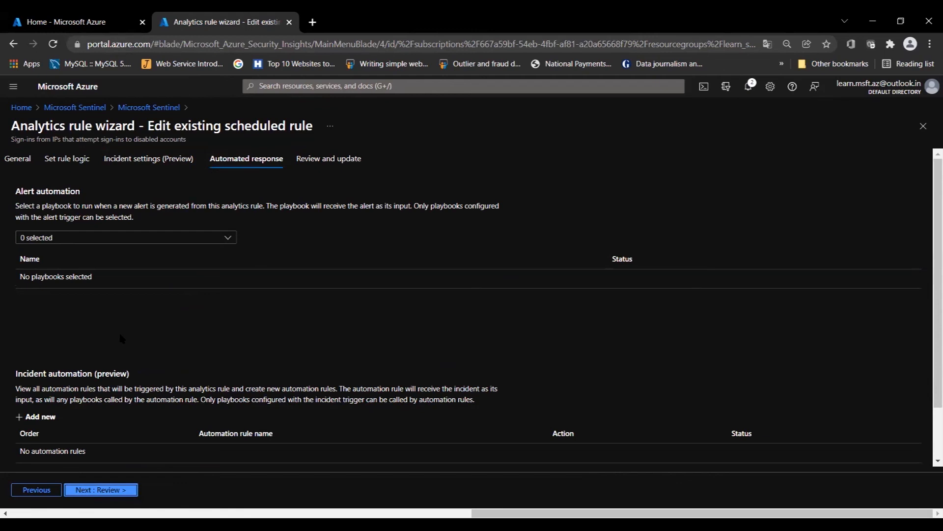
pyautogui.click(69, 238)
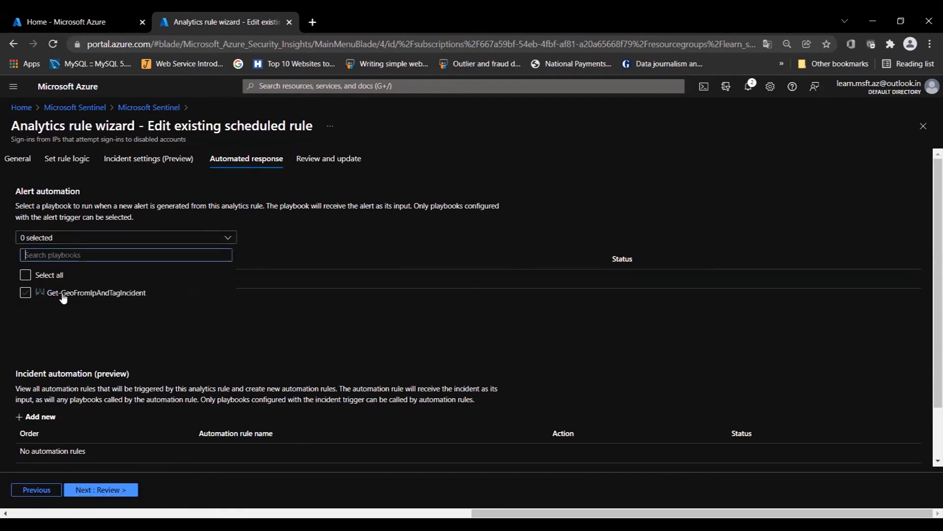
pyautogui.click(25, 295)
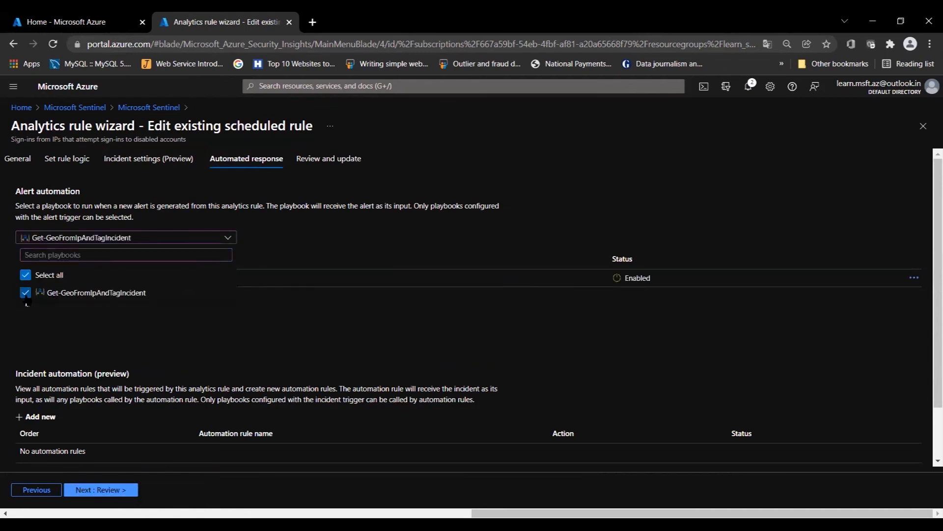
pyautogui.click(26, 294)
pyautogui.click(26, 294)
pyautogui.click(26, 294)
pyautogui.click(494, 215)
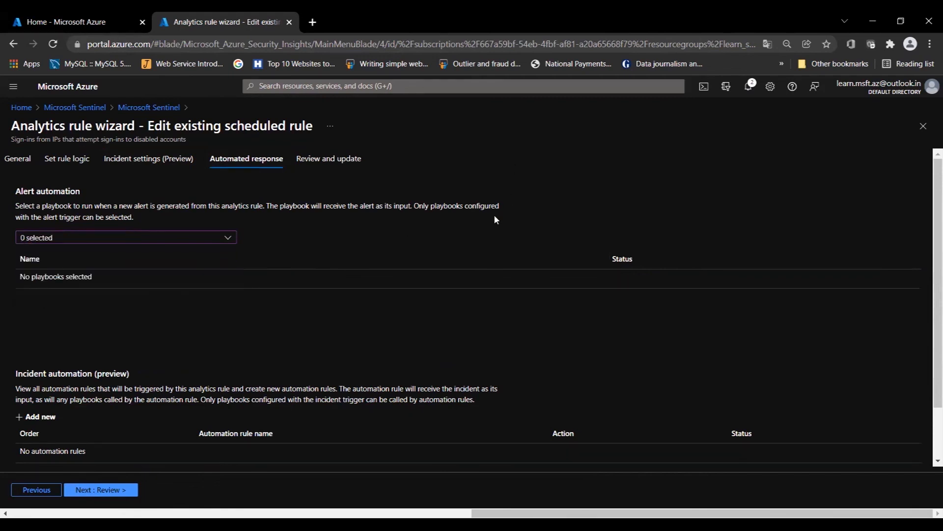
# Step: Look over the incident automation section, and examine the rule's full review and update summary
pyautogui.scroll(-1, 454, 304)
pyautogui.scroll(1, 455, 305)
pyautogui.scroll(-1, 399, 337)
pyautogui.scroll(1, 399, 337)
pyautogui.click(337, 162)
pyautogui.scroll(-3, 334, 354)
pyautogui.scroll(-2, 329, 375)
pyautogui.scroll(6, 295, 295)
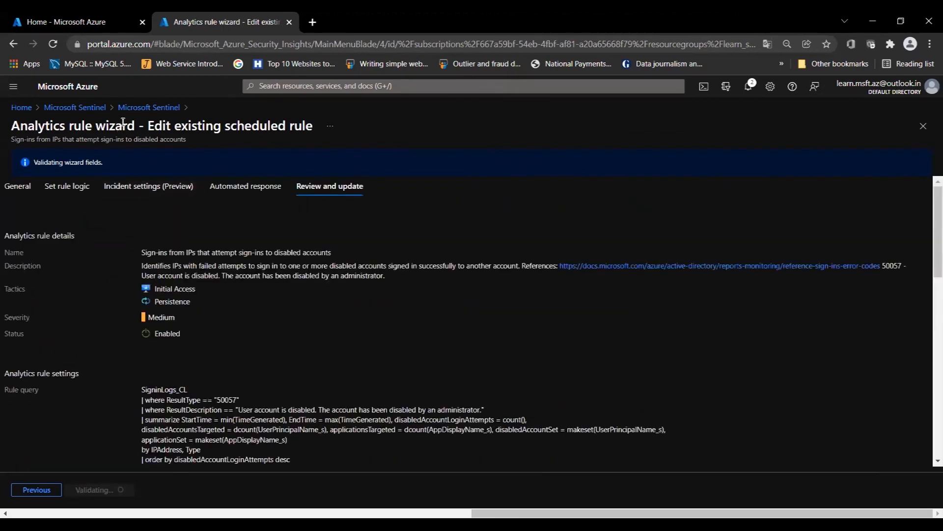
# Step: Leave the rule wizard without saving and open the workspace's Incidents page
pyautogui.click(147, 108)
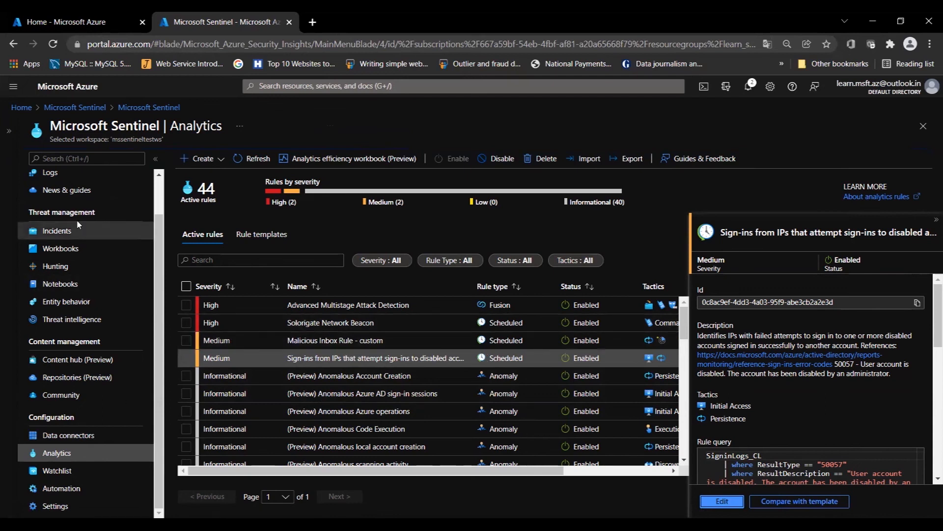
pyautogui.scroll(2, 72, 208)
pyautogui.scroll(-2, 91, 437)
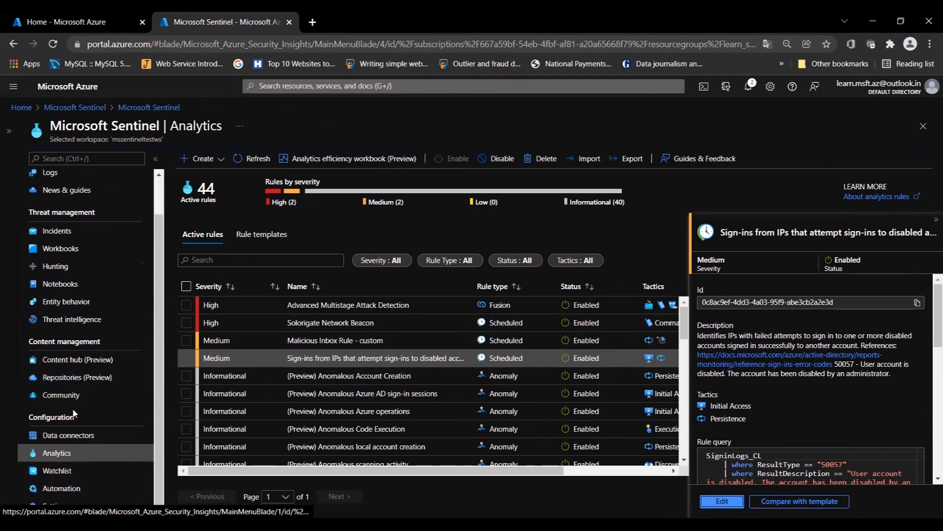
pyautogui.scroll(2, 77, 419)
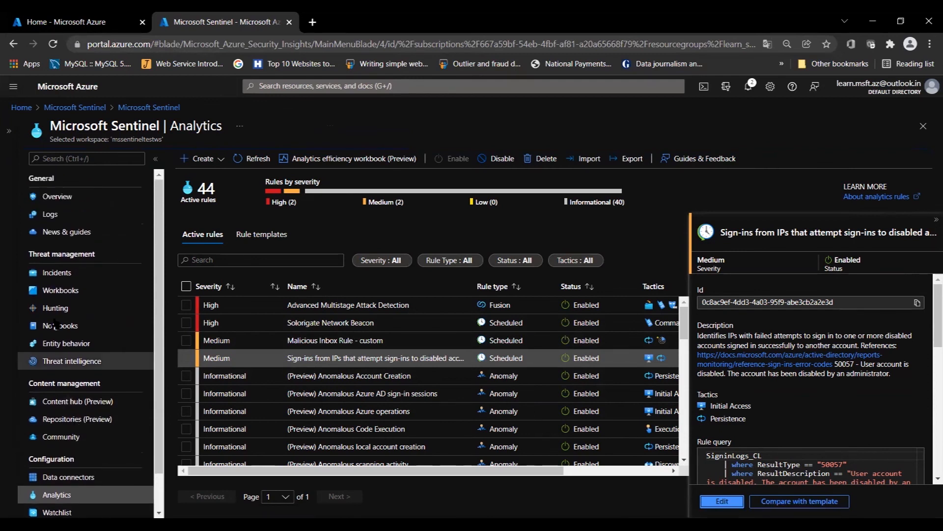
pyautogui.click(67, 268)
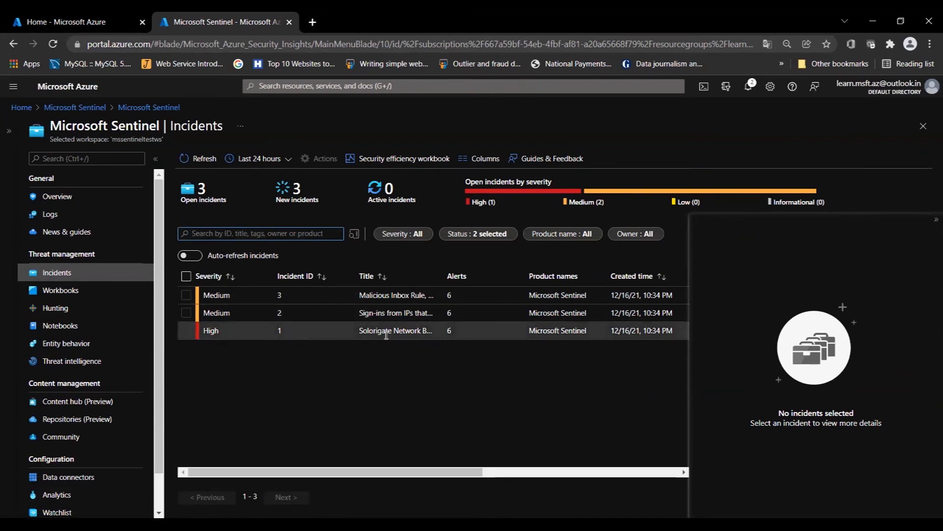
# Step: Preview the Solorigate Network Beacon incident and the incident about sign-ins to disabled accounts, slightly widening the Title column
pyautogui.click(338, 334)
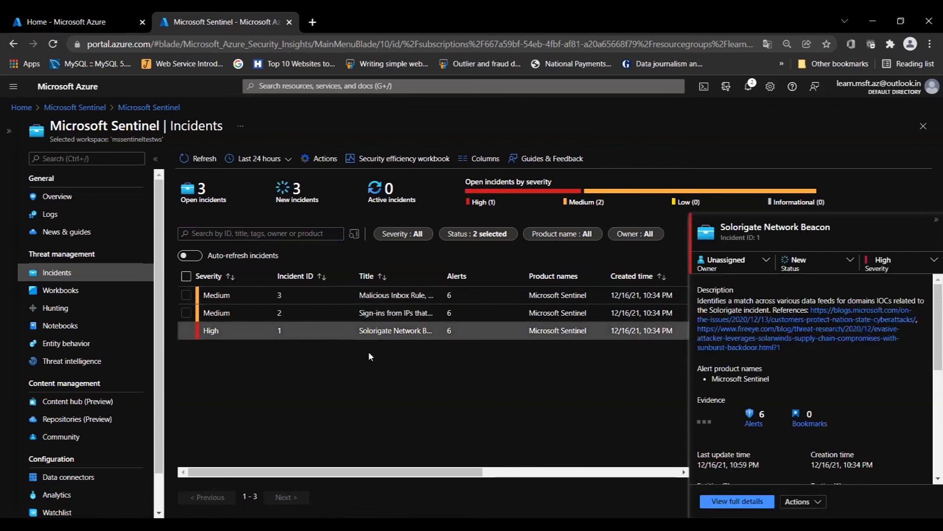
pyautogui.click(371, 313)
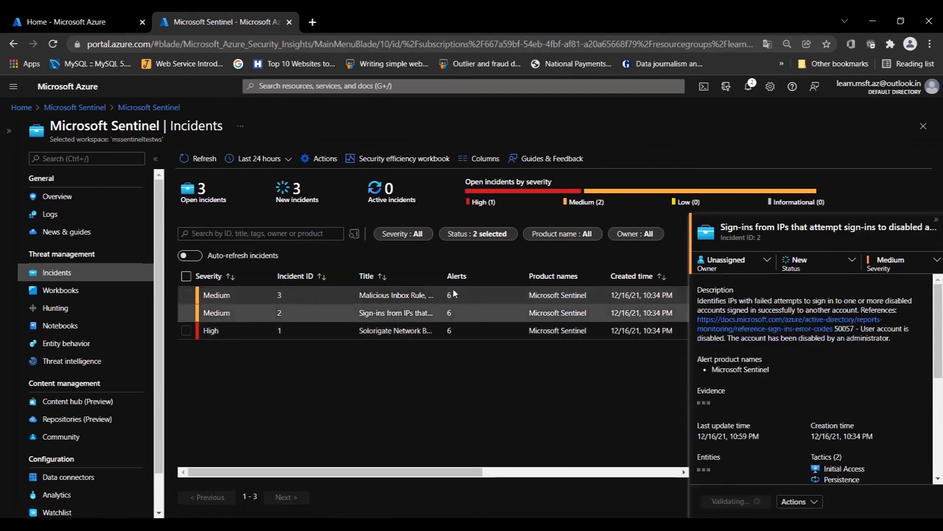
pyautogui.moveTo(444, 276); pyautogui.dragTo(448, 277)
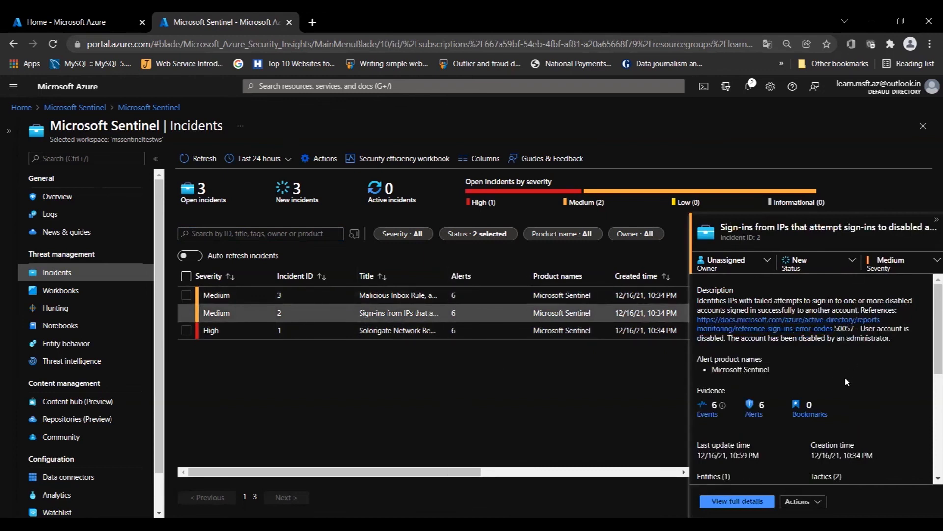
# Step: Examine the owner, status and severity choices for the selected sign-ins incident, and dismiss them without changes
pyautogui.click(766, 265)
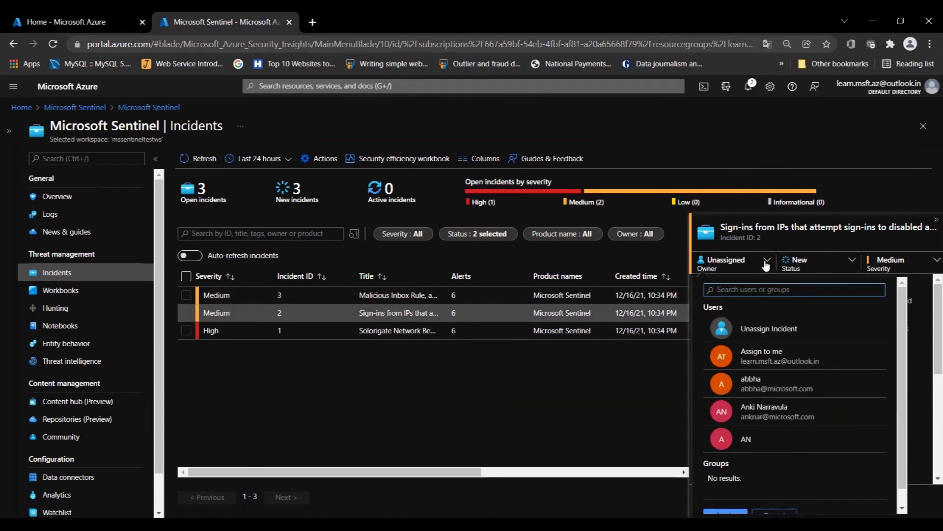
pyautogui.click(828, 269)
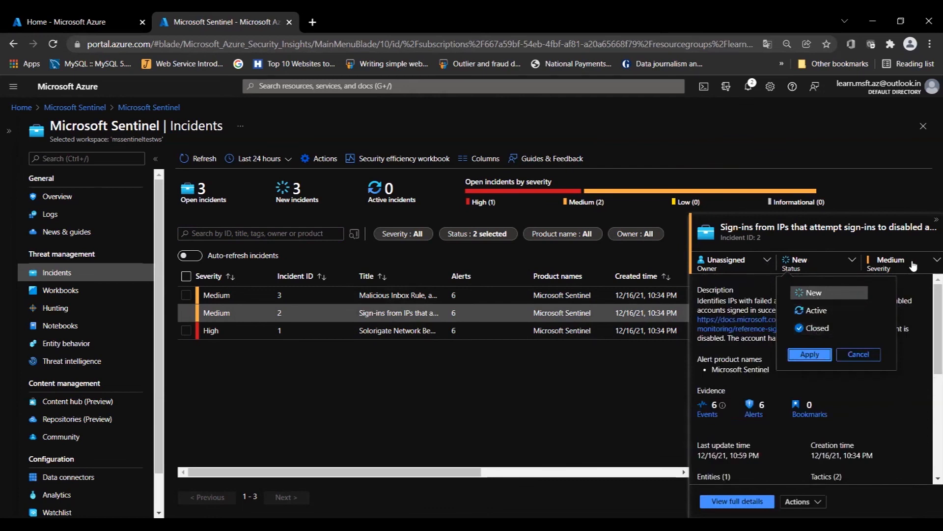
pyautogui.click(930, 262)
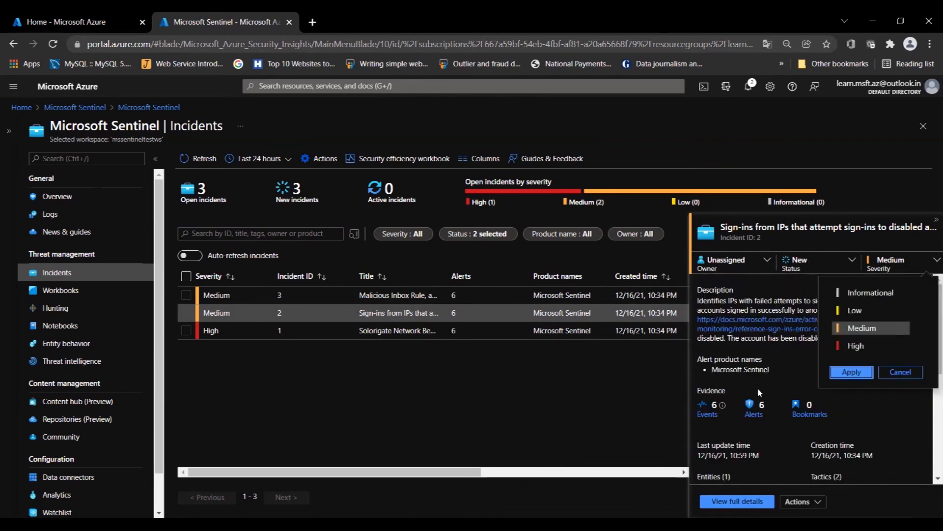
pyautogui.click(882, 413)
# Step: Examine the sign-ins incident's evidence, entities, tactics, linked analytics rule, tags and comments, and return to its description
pyautogui.scroll(-1, 878, 414)
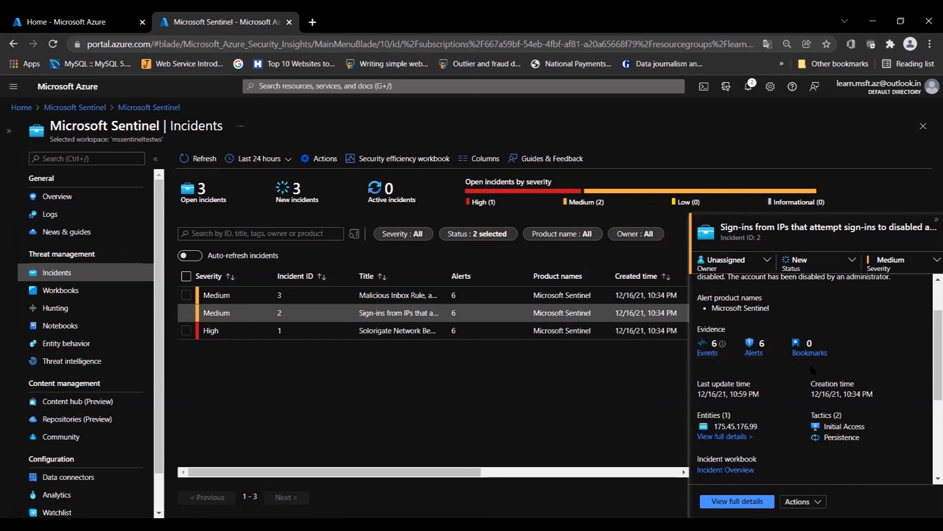
pyautogui.scroll(-1, 848, 362)
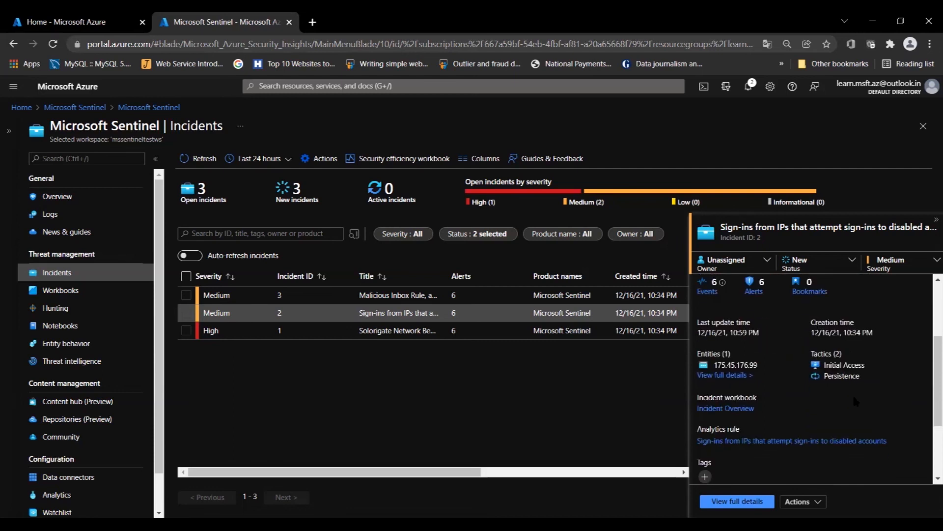
pyautogui.scroll(-1, 856, 400)
pyautogui.scroll(1, 837, 387)
pyautogui.scroll(-1, 848, 401)
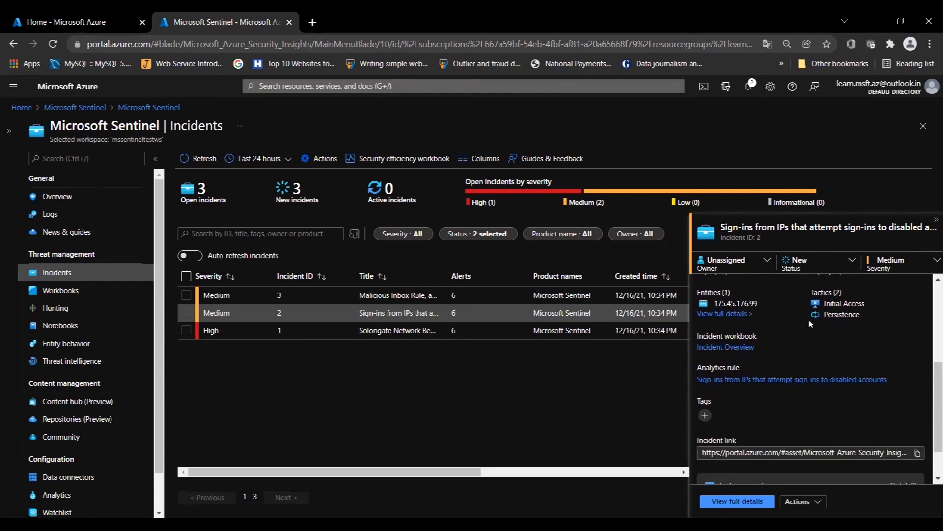
pyautogui.scroll(-1, 812, 418)
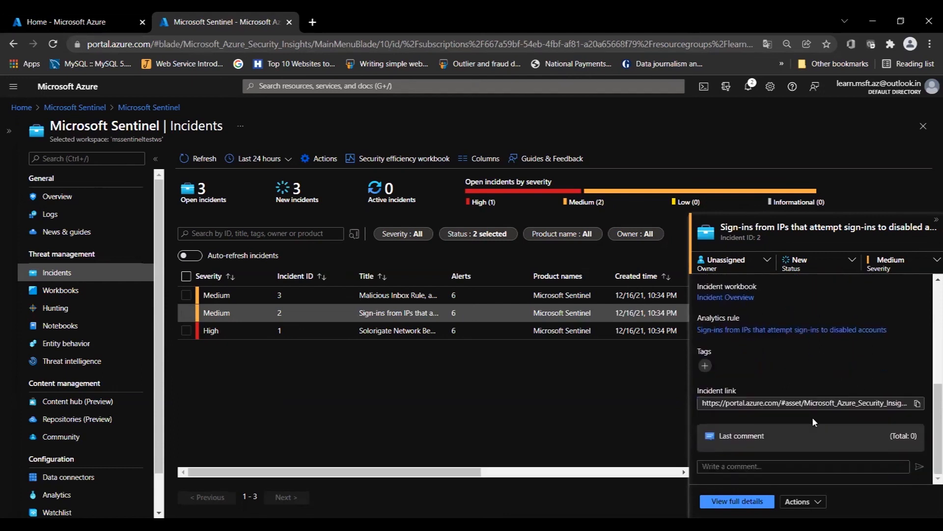
pyautogui.scroll(3, 812, 417)
pyautogui.scroll(1, 812, 417)
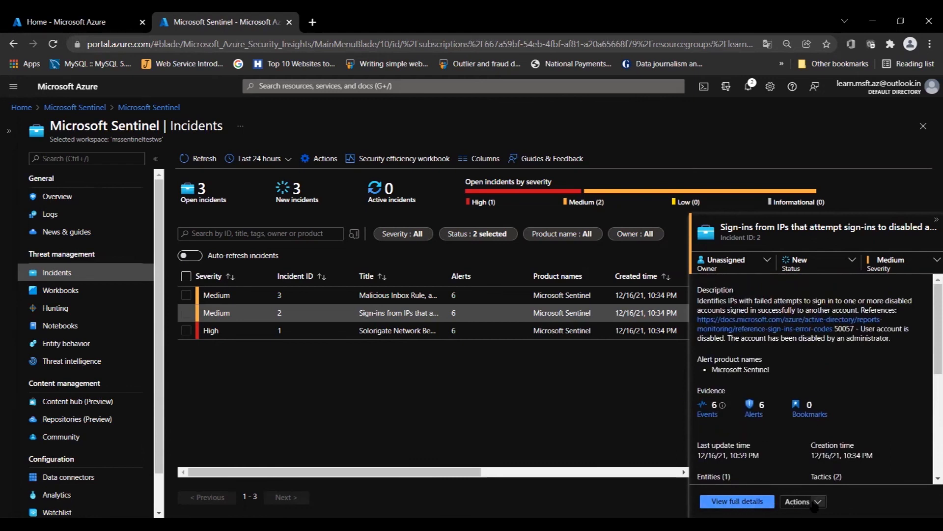
# Step: Open the investigation graph for the sign-ins incident, reposition the grouped alerts node, and return to the incidents list
pyautogui.click(797, 502)
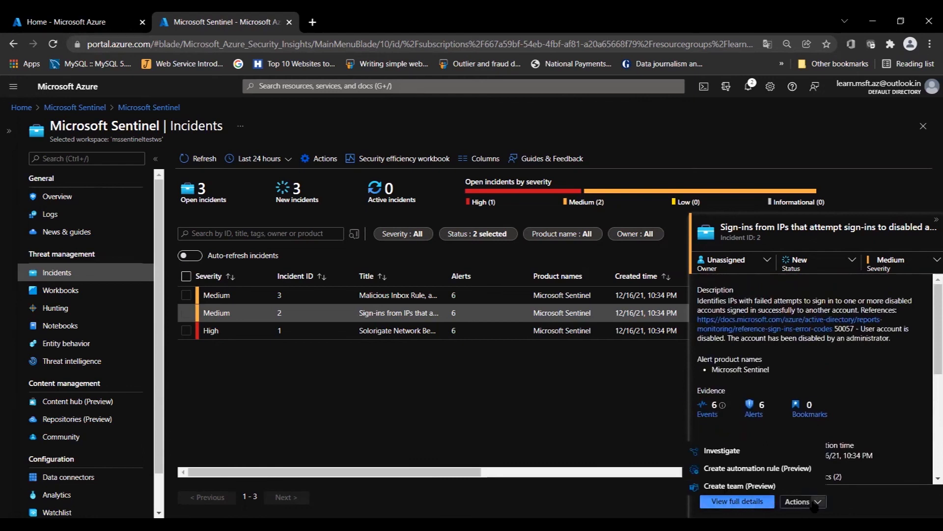
pyautogui.click(716, 451)
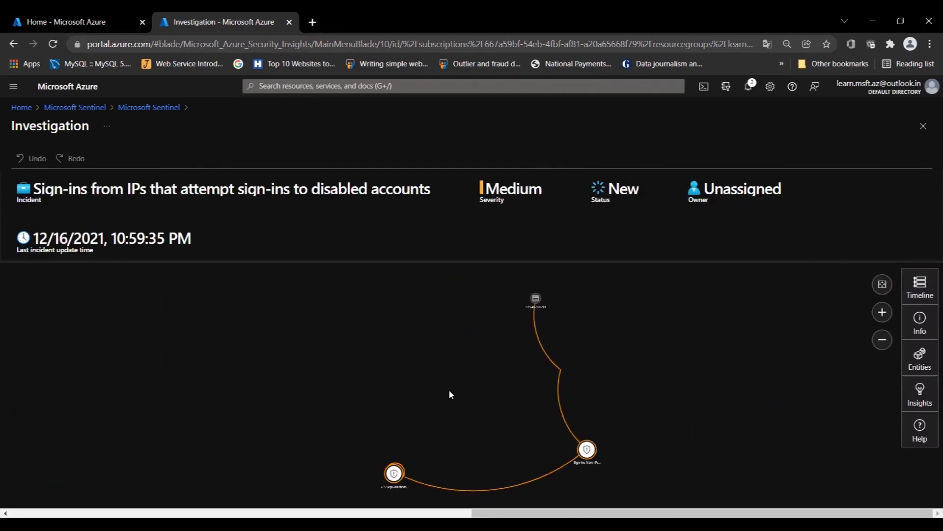
pyautogui.moveTo(376, 461); pyautogui.dragTo(301, 444)
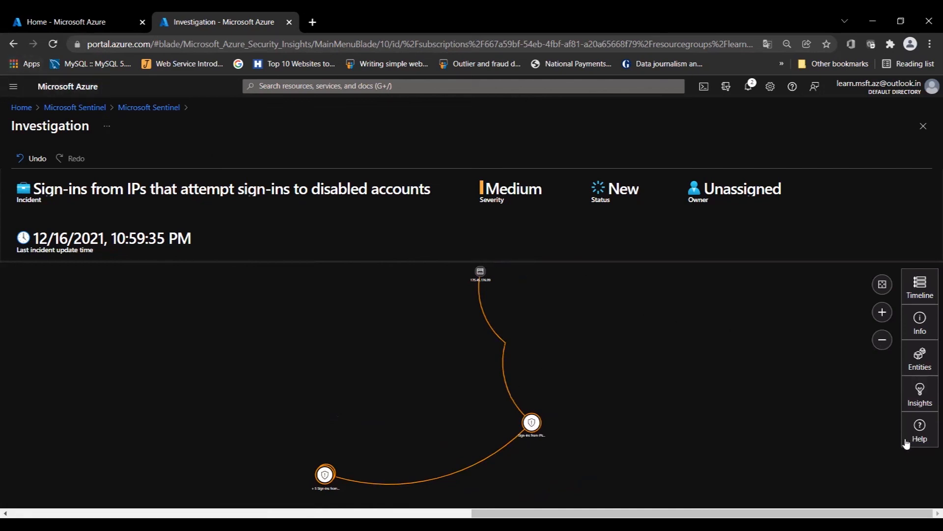
pyautogui.click(149, 109)
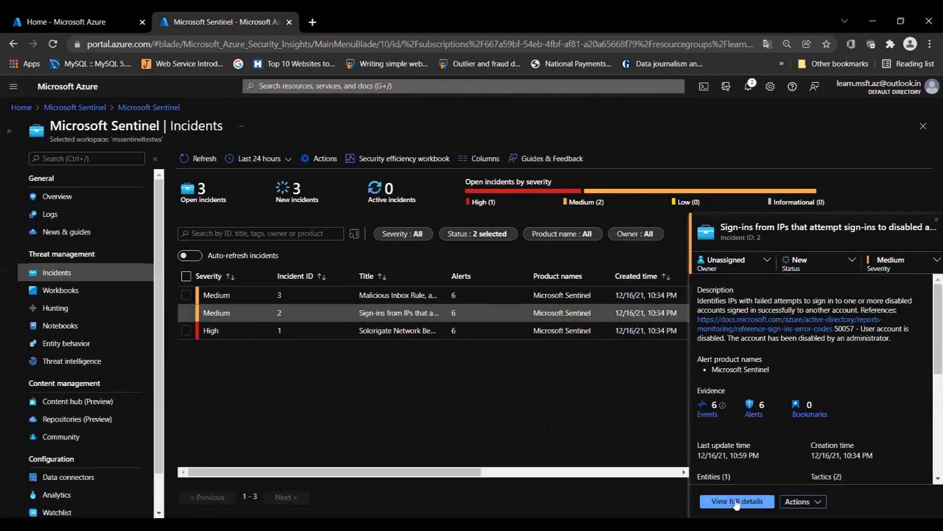
# Step: Open the full details of the selected sign-ins incident and examine its evidence, entities, tactics and alert timeline
pyautogui.click(736, 502)
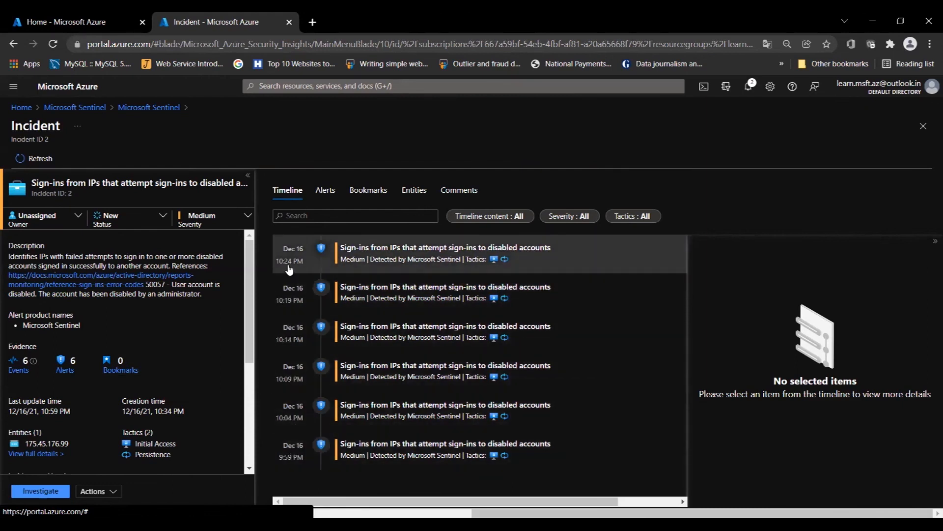
pyautogui.scroll(-3, 118, 376)
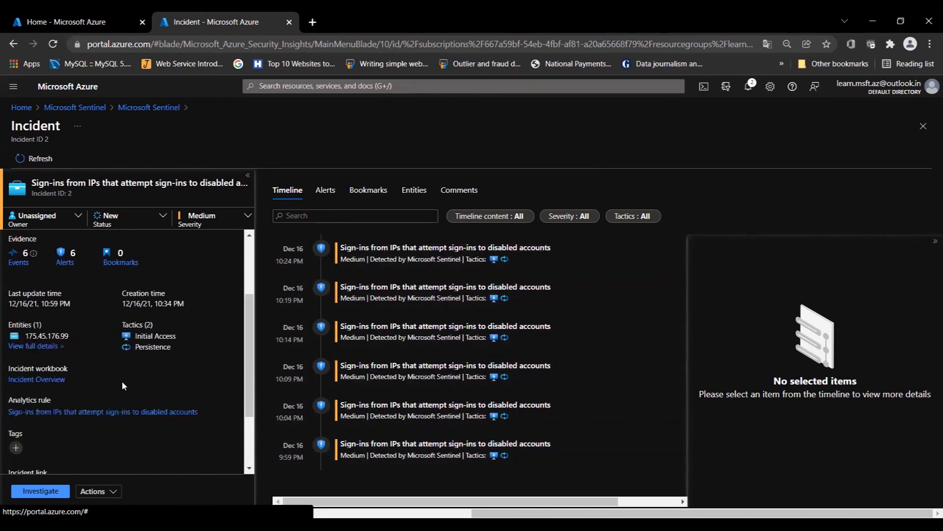
pyautogui.scroll(3, 125, 393)
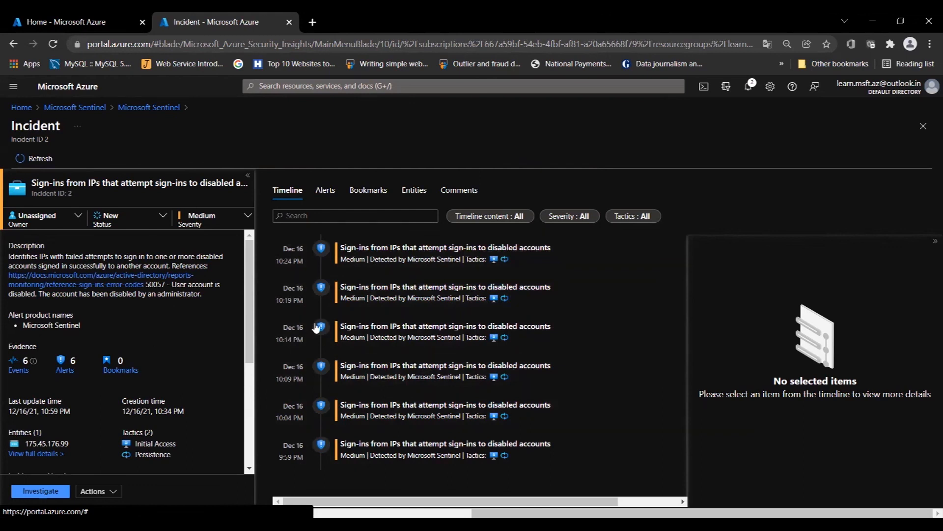
# Step: Review the sign-ins incident's alerts, bookmarks and comments in the full details, and return to the incidents list
pyautogui.click(326, 191)
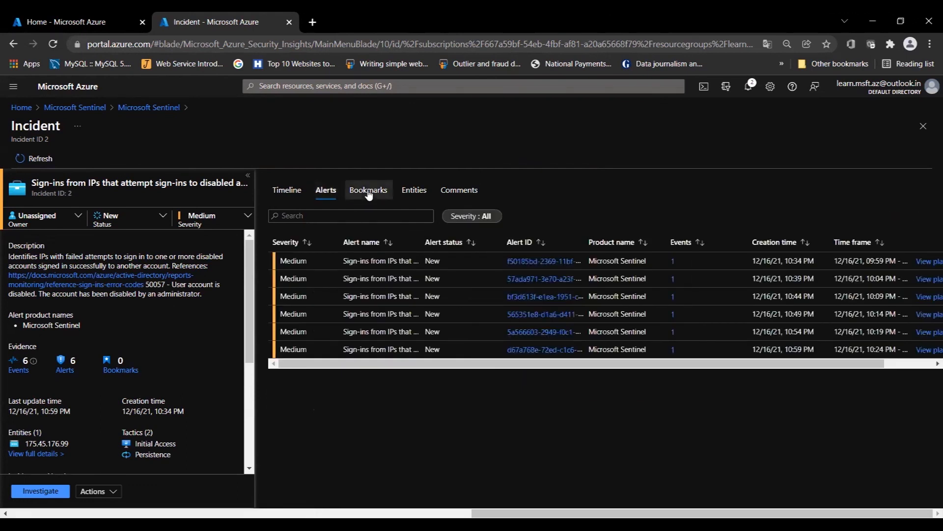
pyautogui.click(369, 192)
pyautogui.click(324, 191)
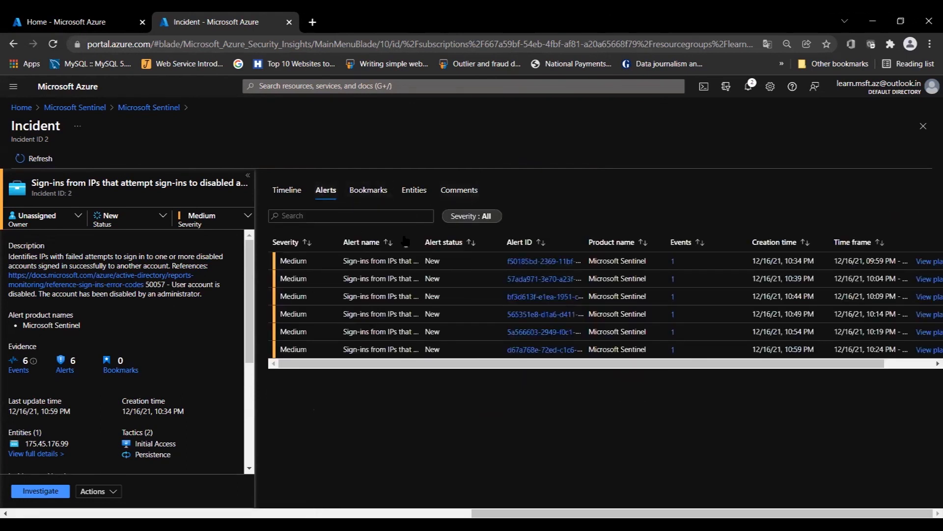
pyautogui.click(460, 190)
pyautogui.click(467, 259)
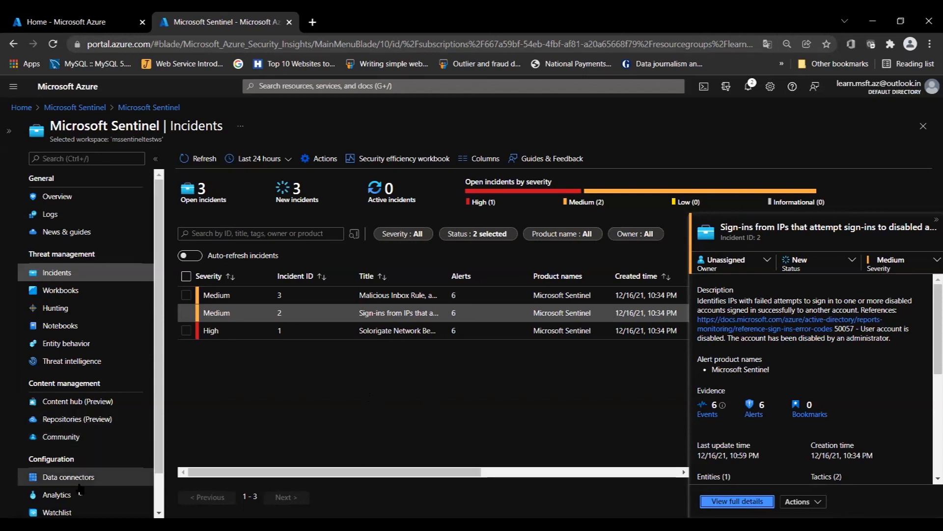
pyautogui.scroll(-1, 81, 484)
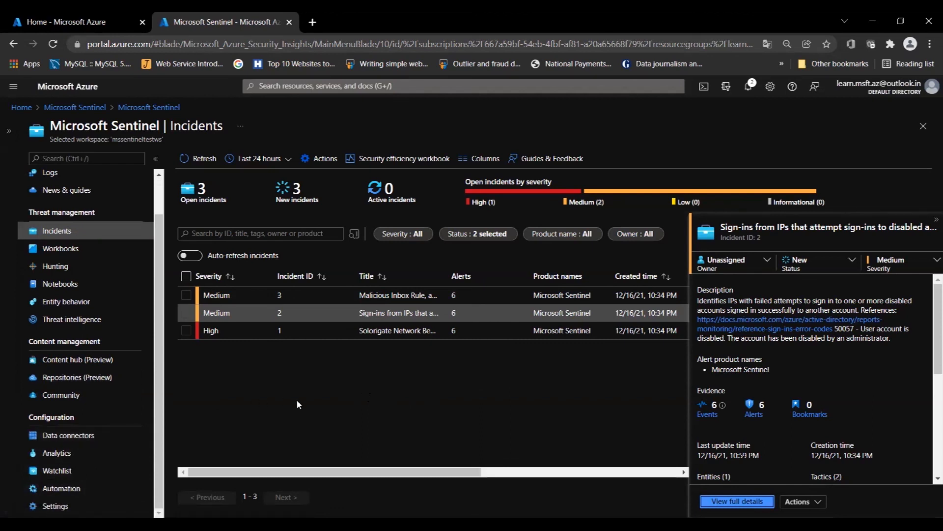
pyautogui.scroll(1, 78, 340)
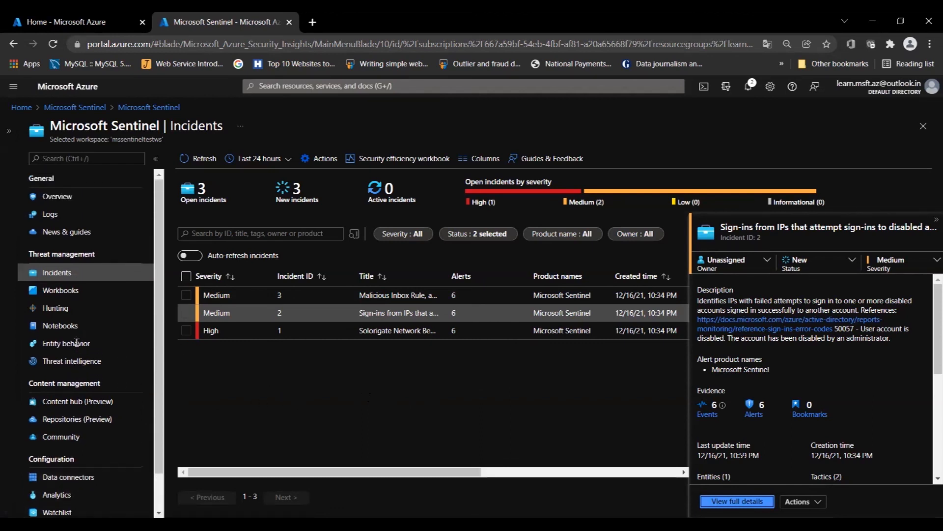